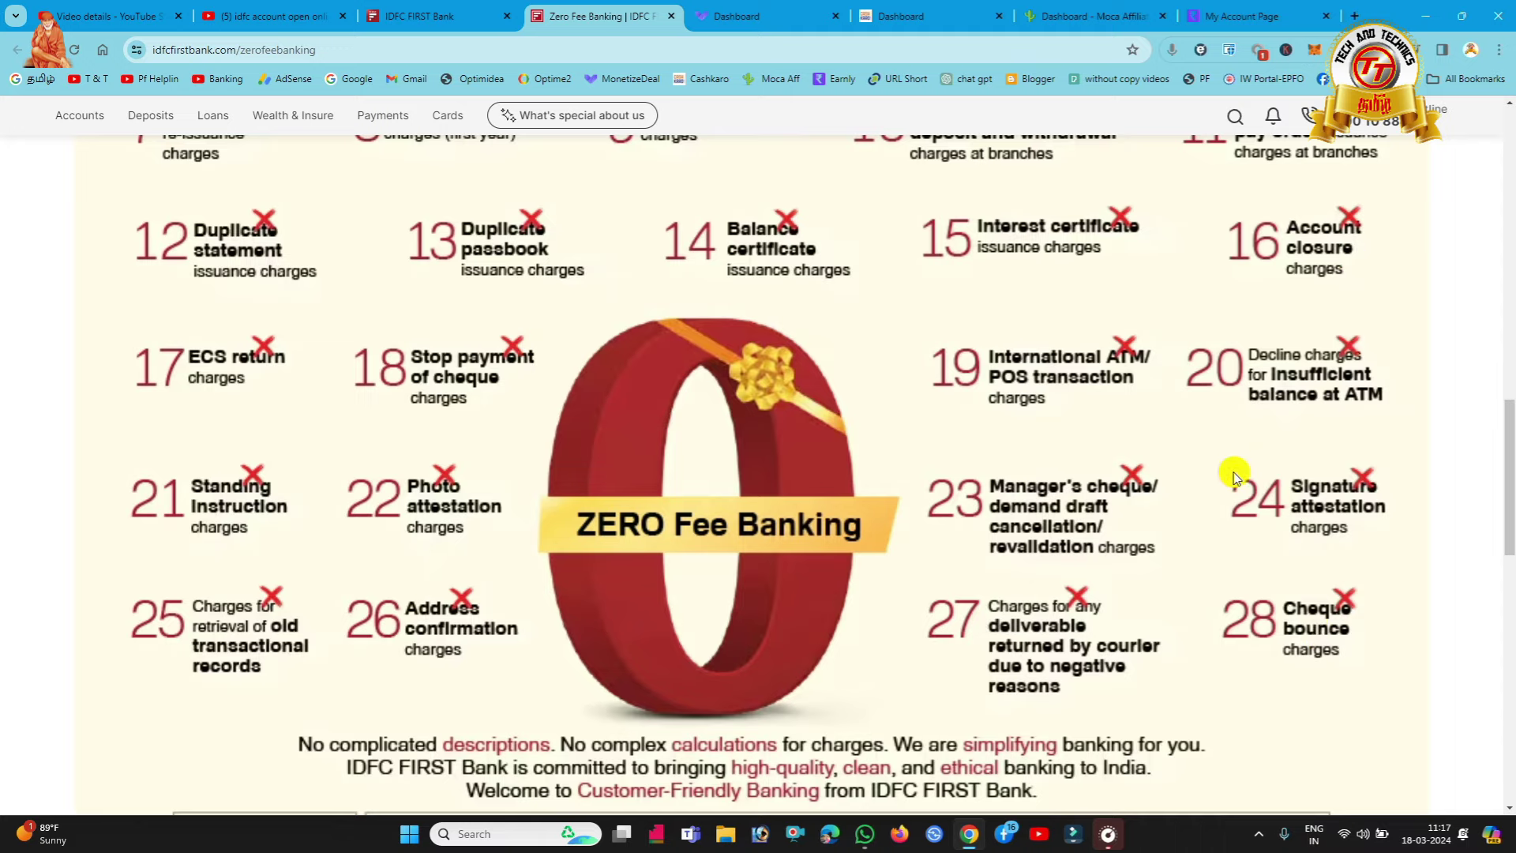
Return from the zero-fee banking page to the savings account application form and look over its detail fields and product choices.
scroll(1235, 473, up, 7)
scroll(1232, 472, up, 5)
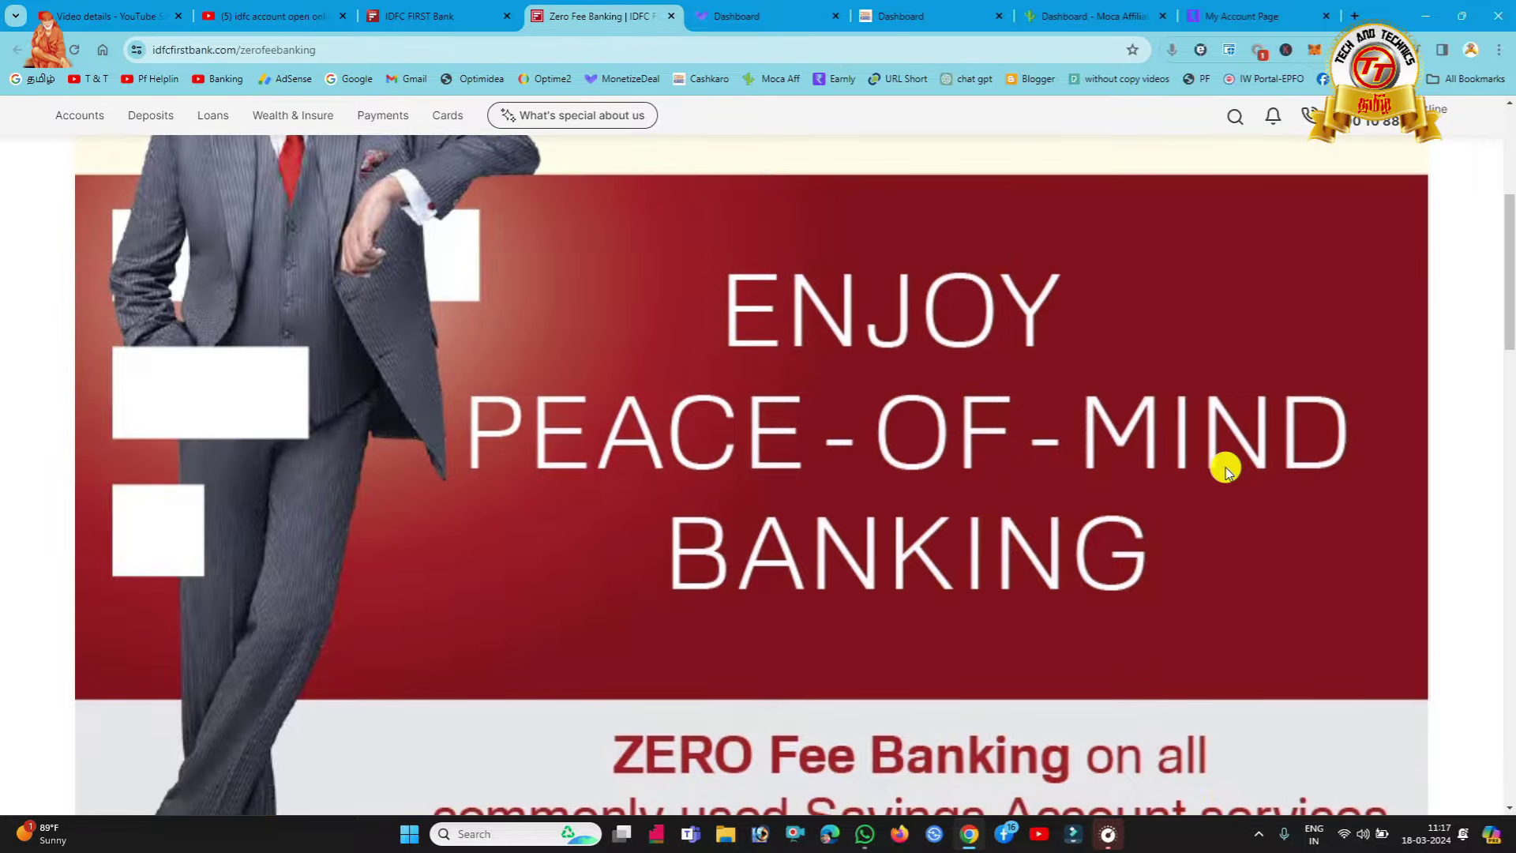
scroll(1225, 468, up, 5)
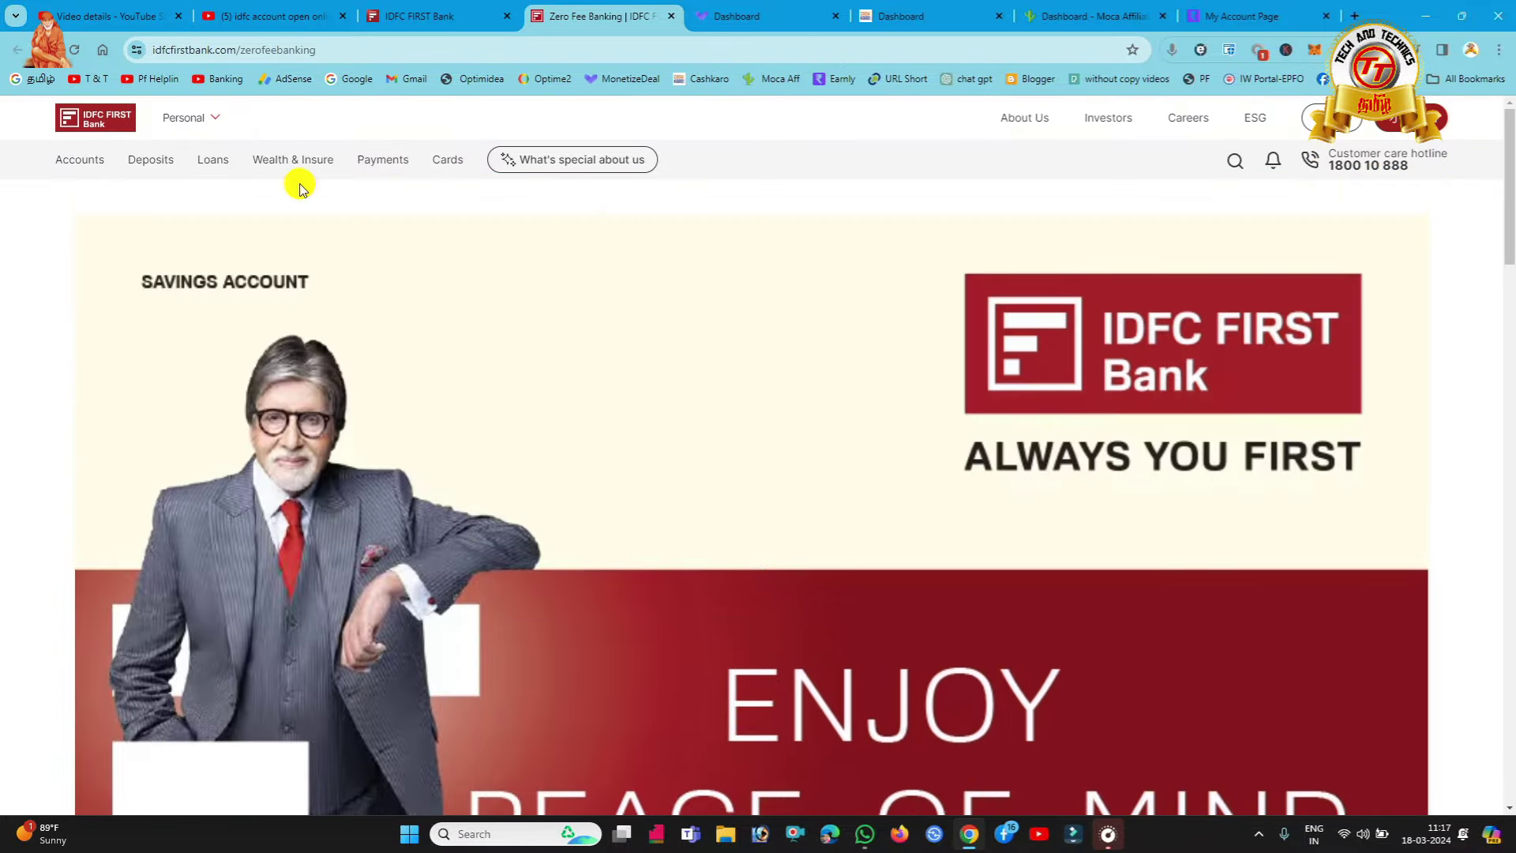
click(403, 15)
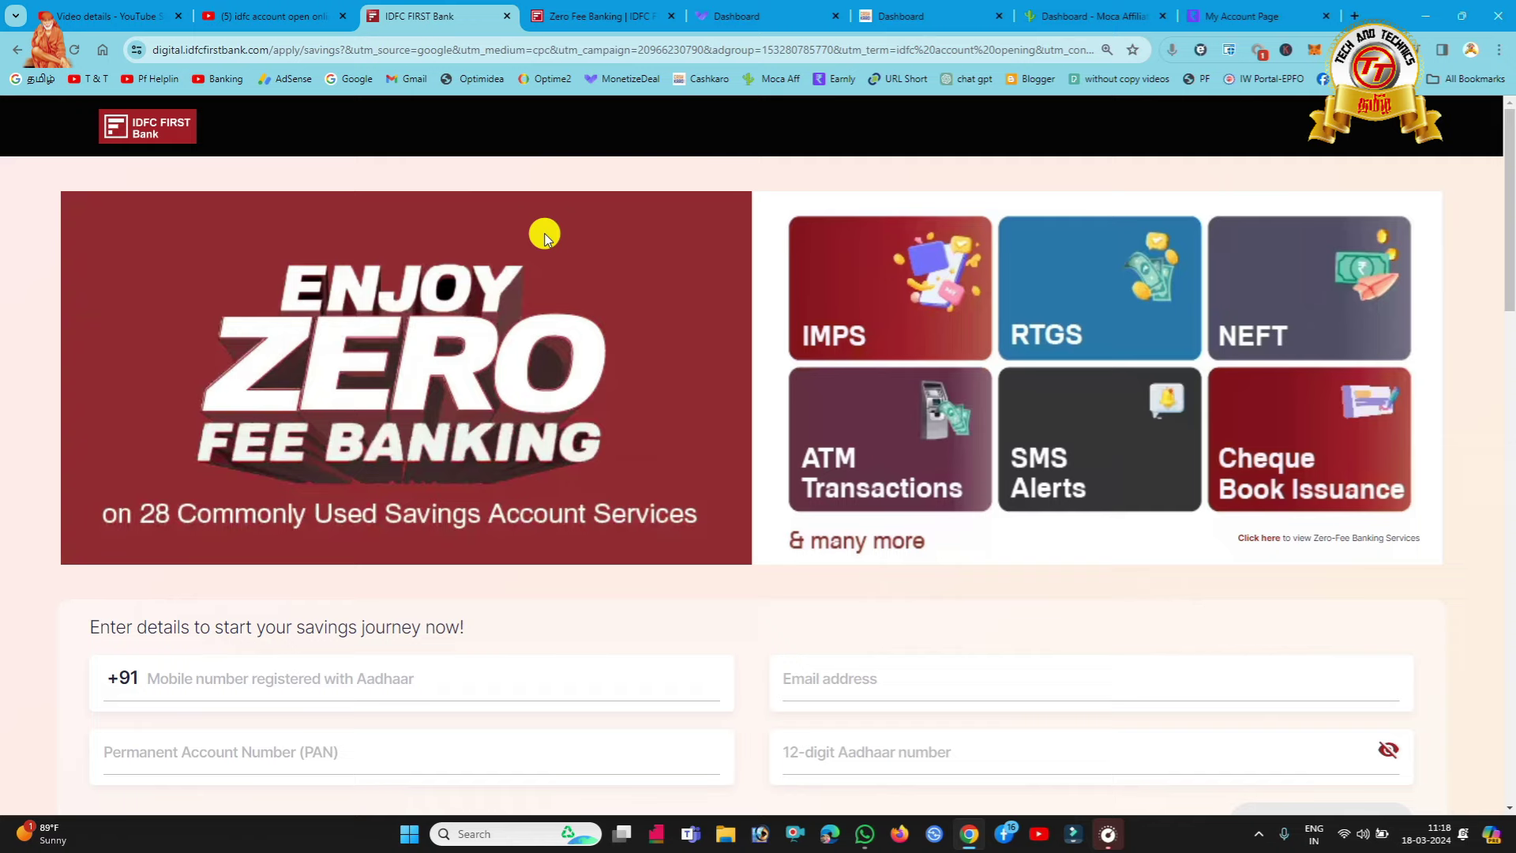
scroll(544, 237, down, 10)
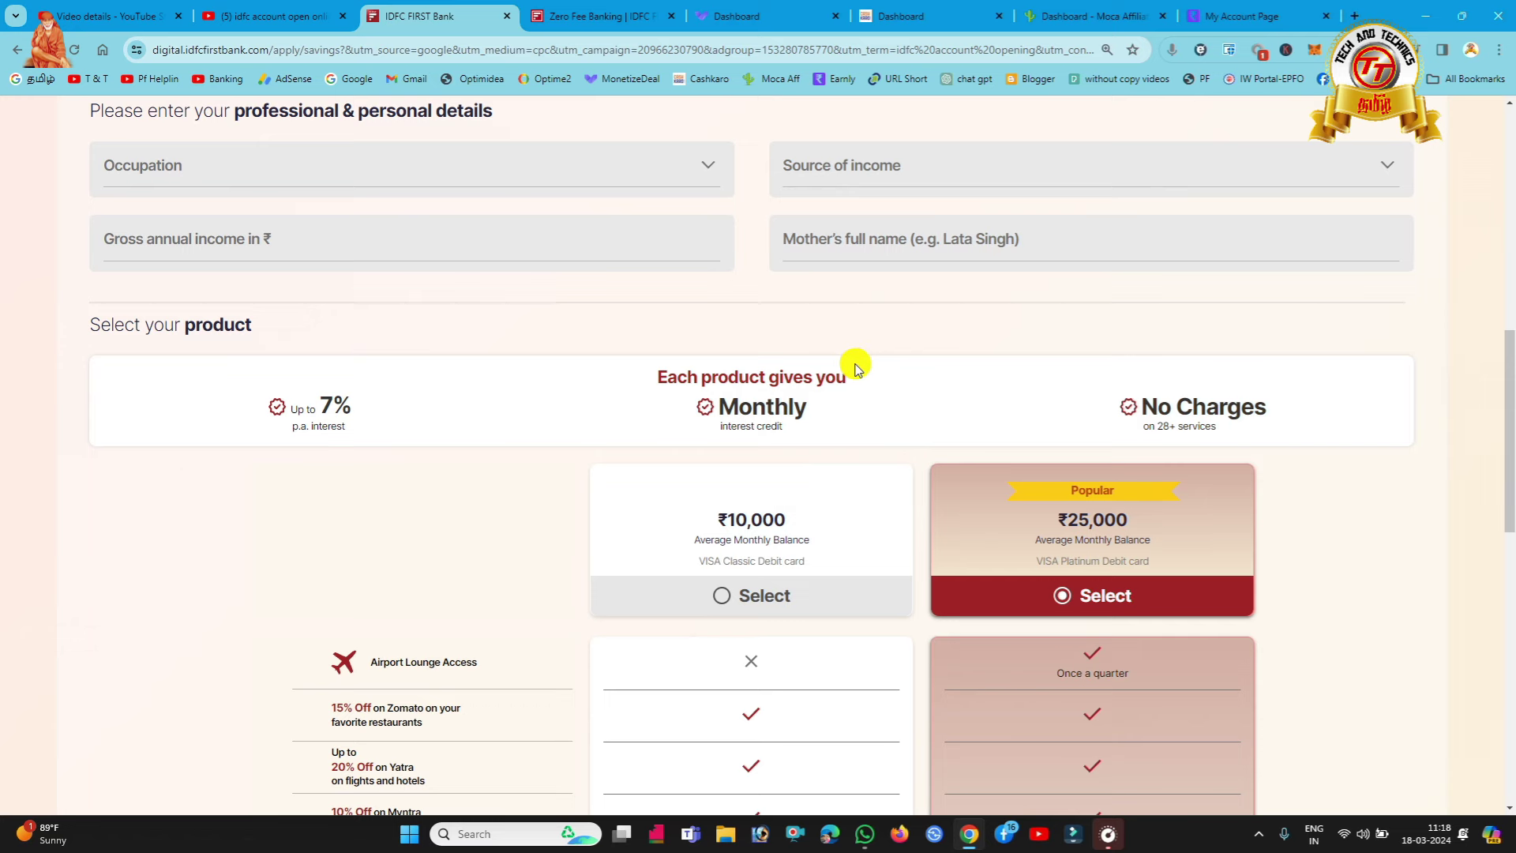
scroll(857, 368, up, 4)
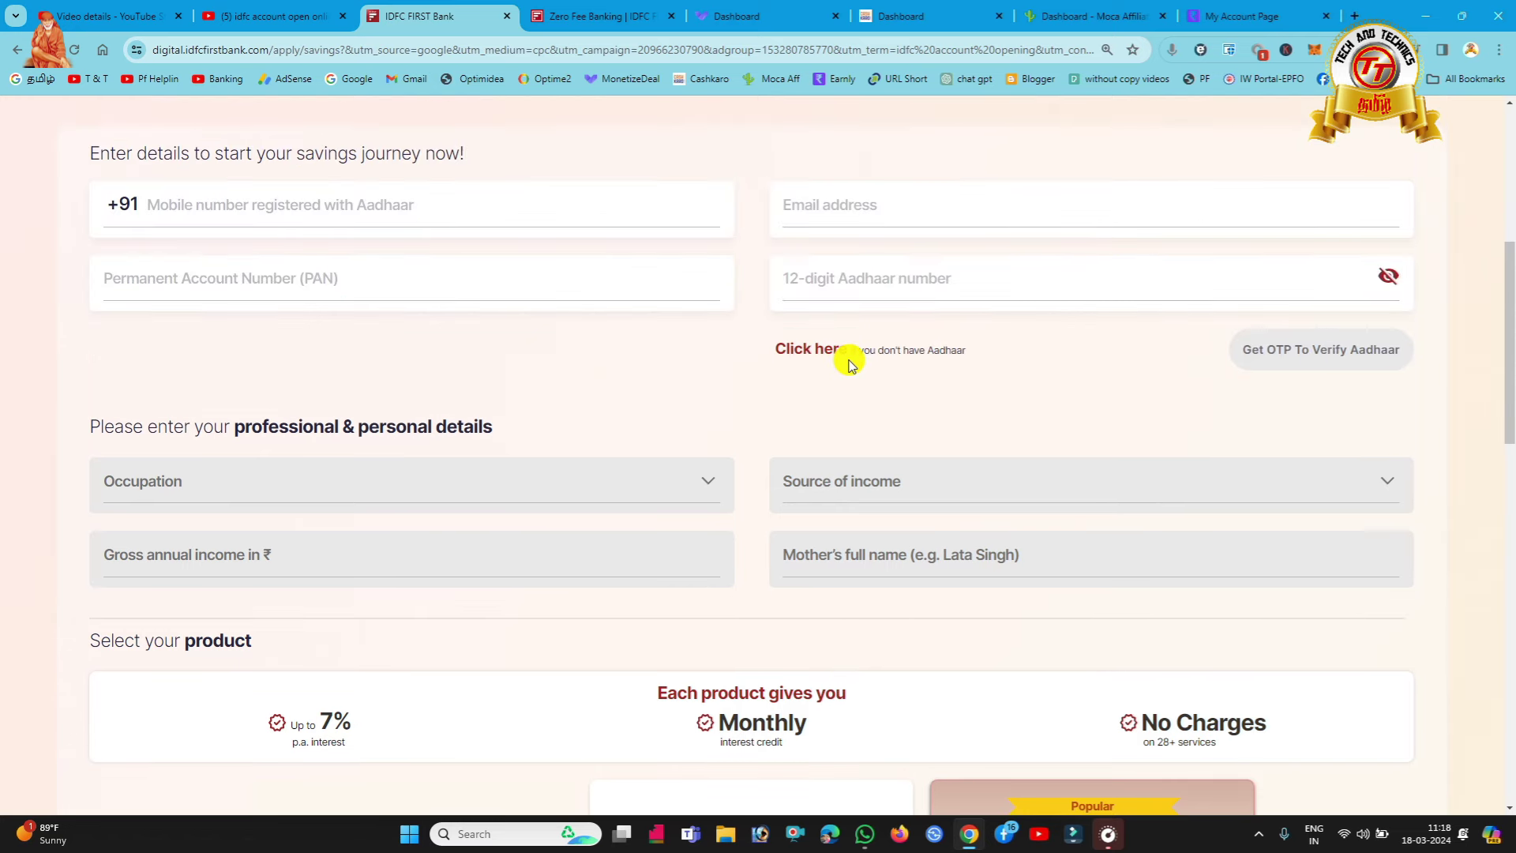
scroll(850, 364, up, 2)
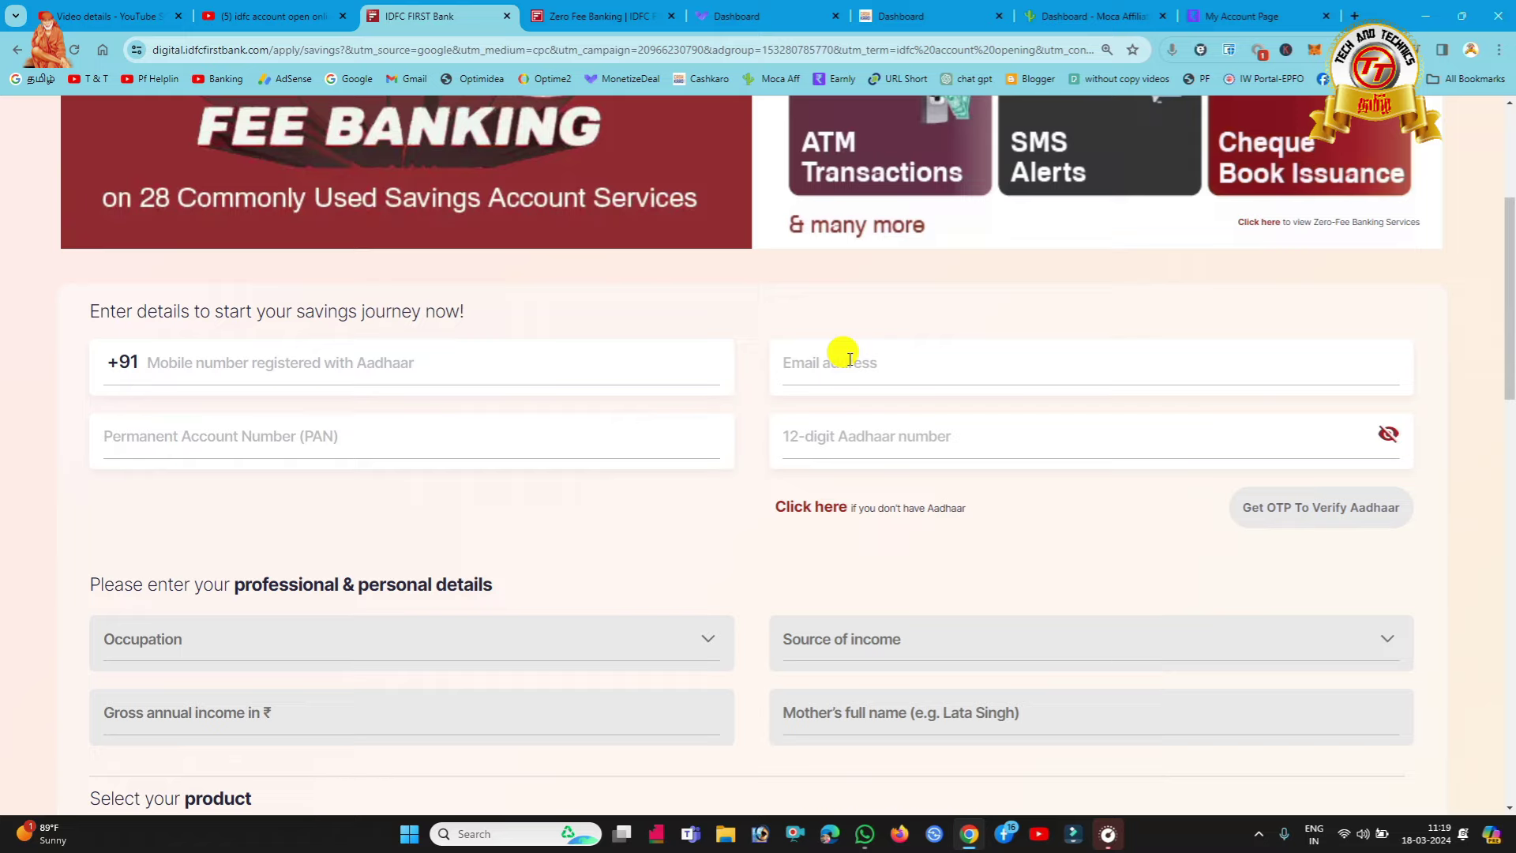
scroll(850, 359, up, 4)
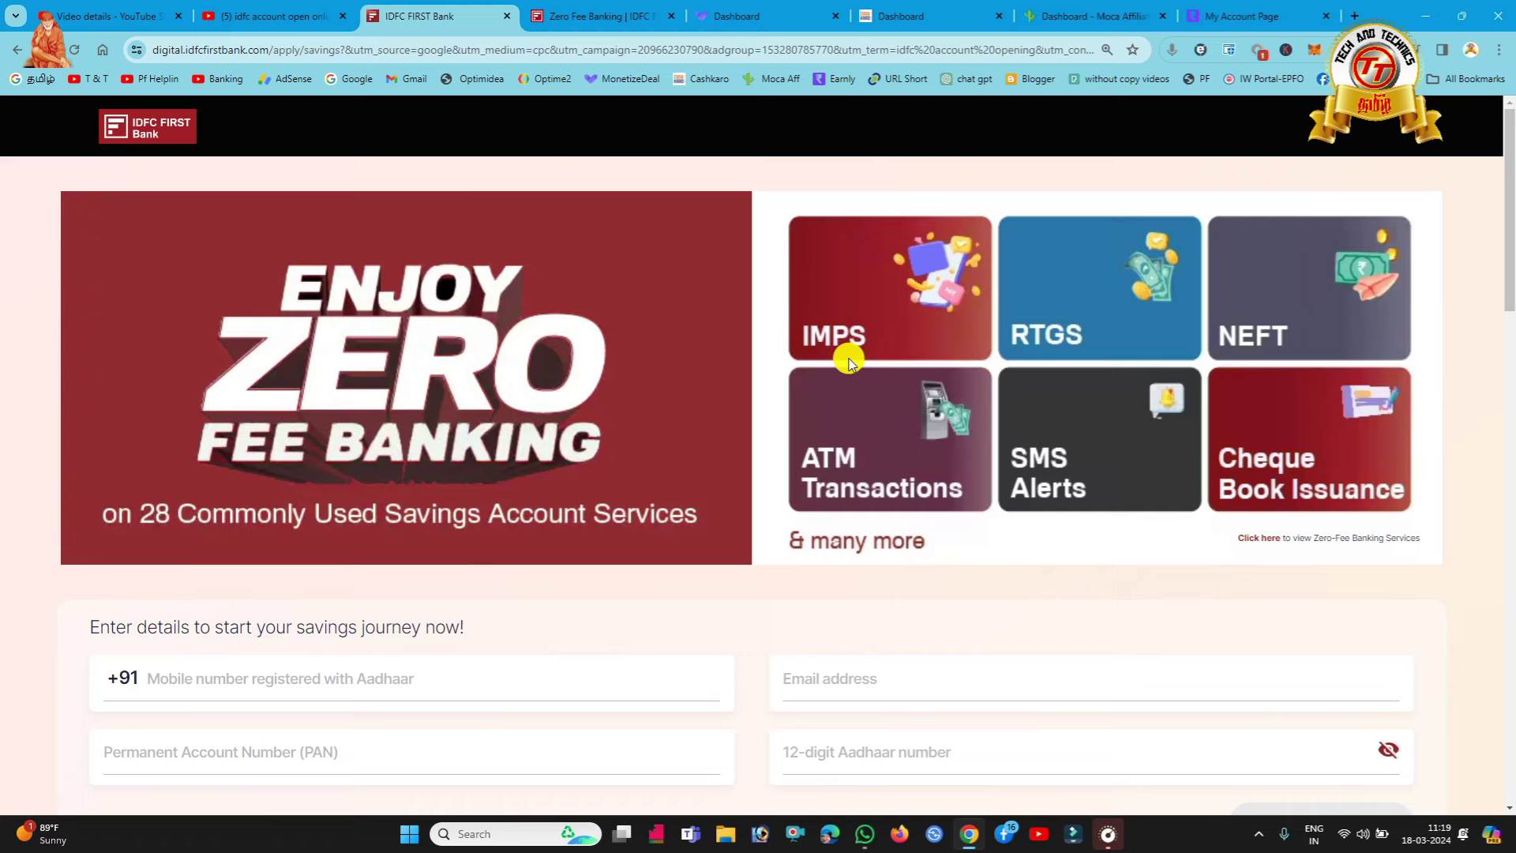
Request the OTP to verify Aadhaar with the mobile number, email address, PAN and Aadhaar number filled in.
scroll(741, 405, down, 1)
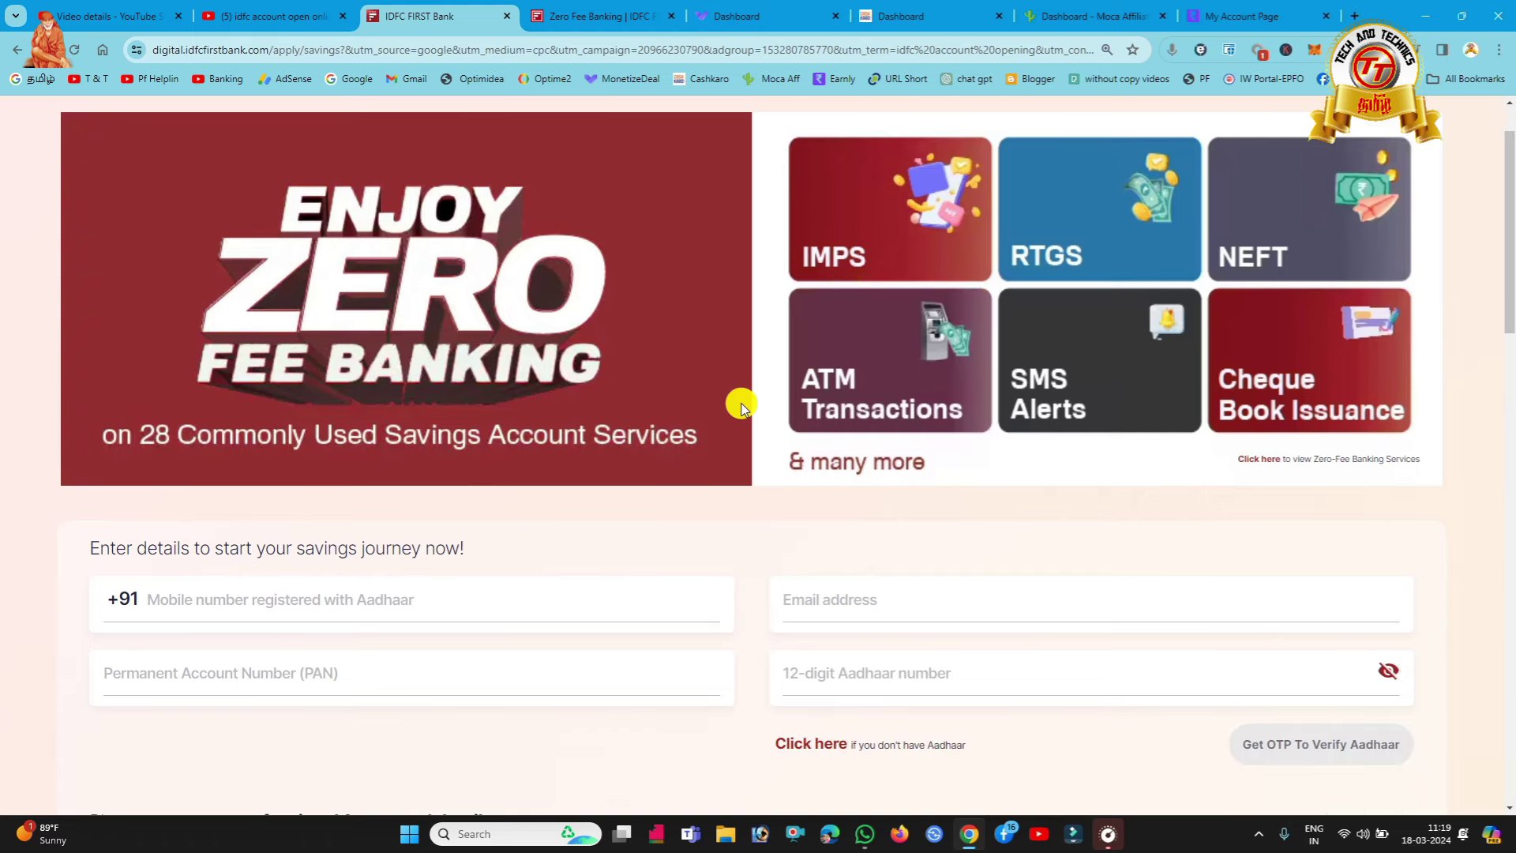
scroll(742, 405, down, 2)
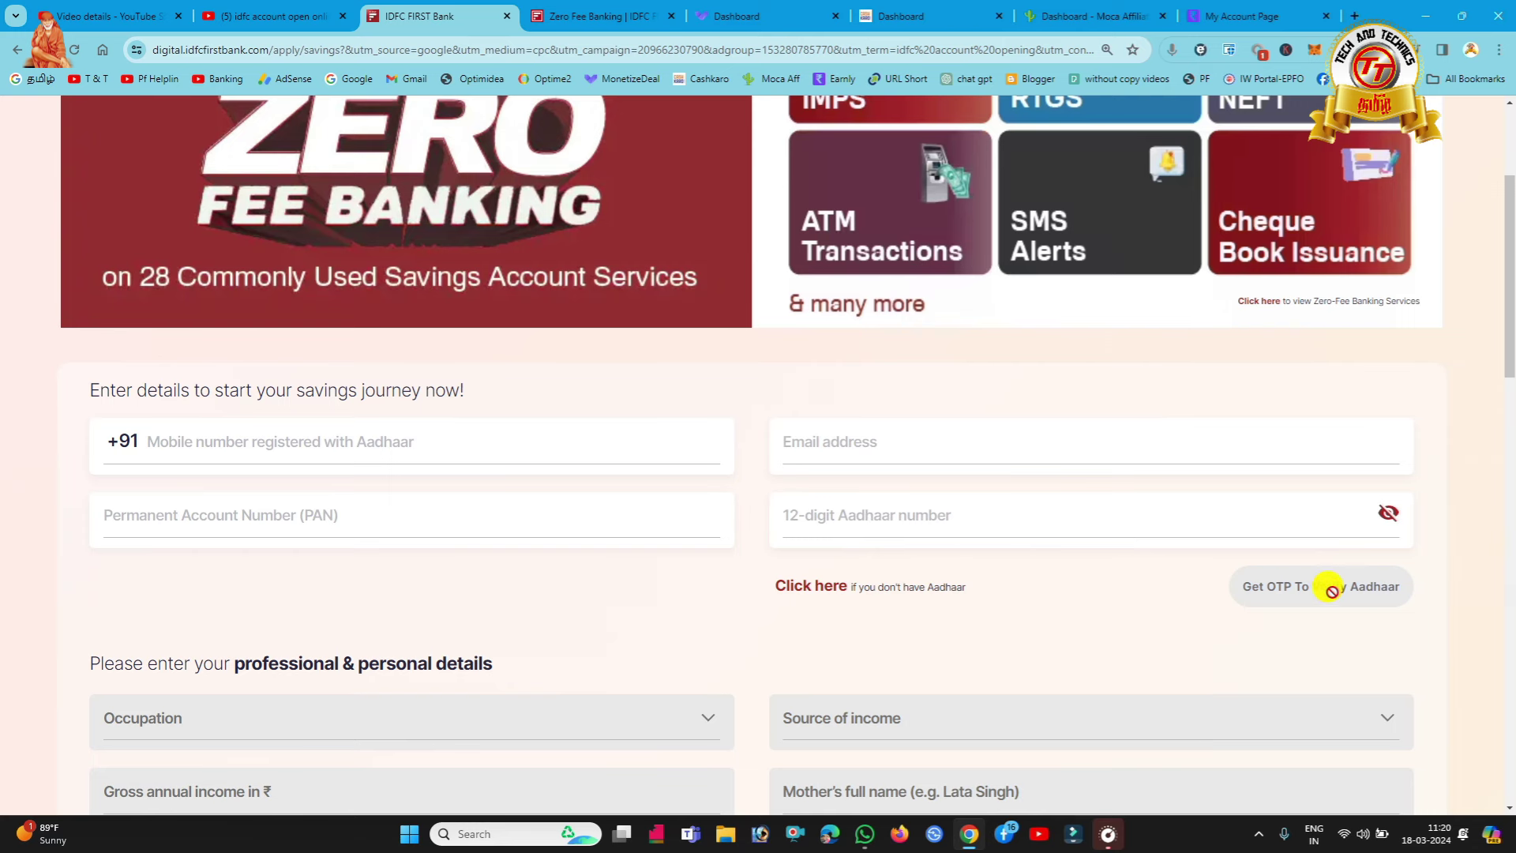
scroll(1332, 591, down, 2)
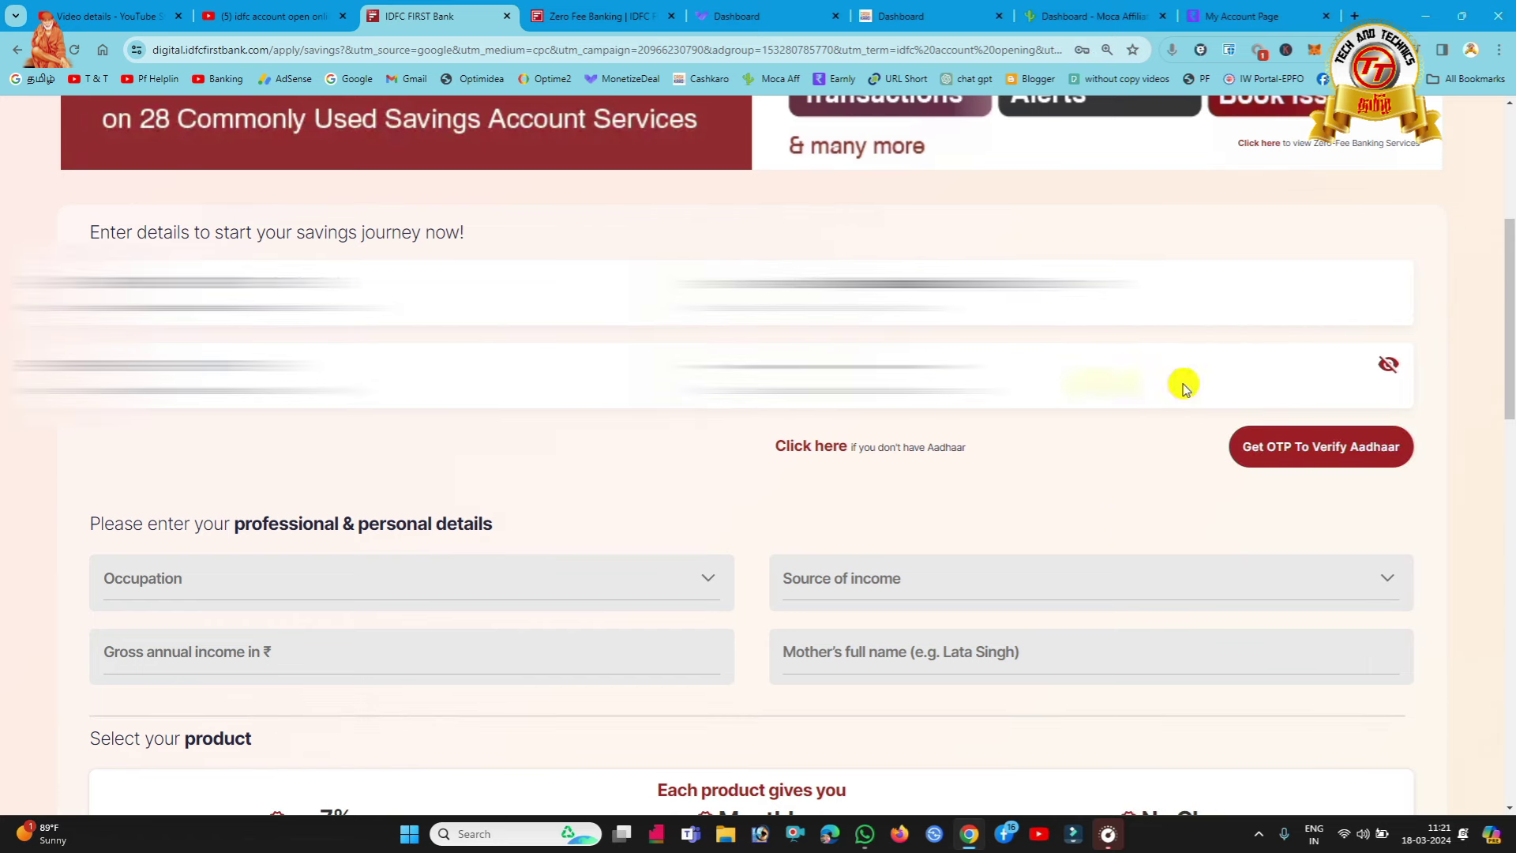
click(1307, 448)
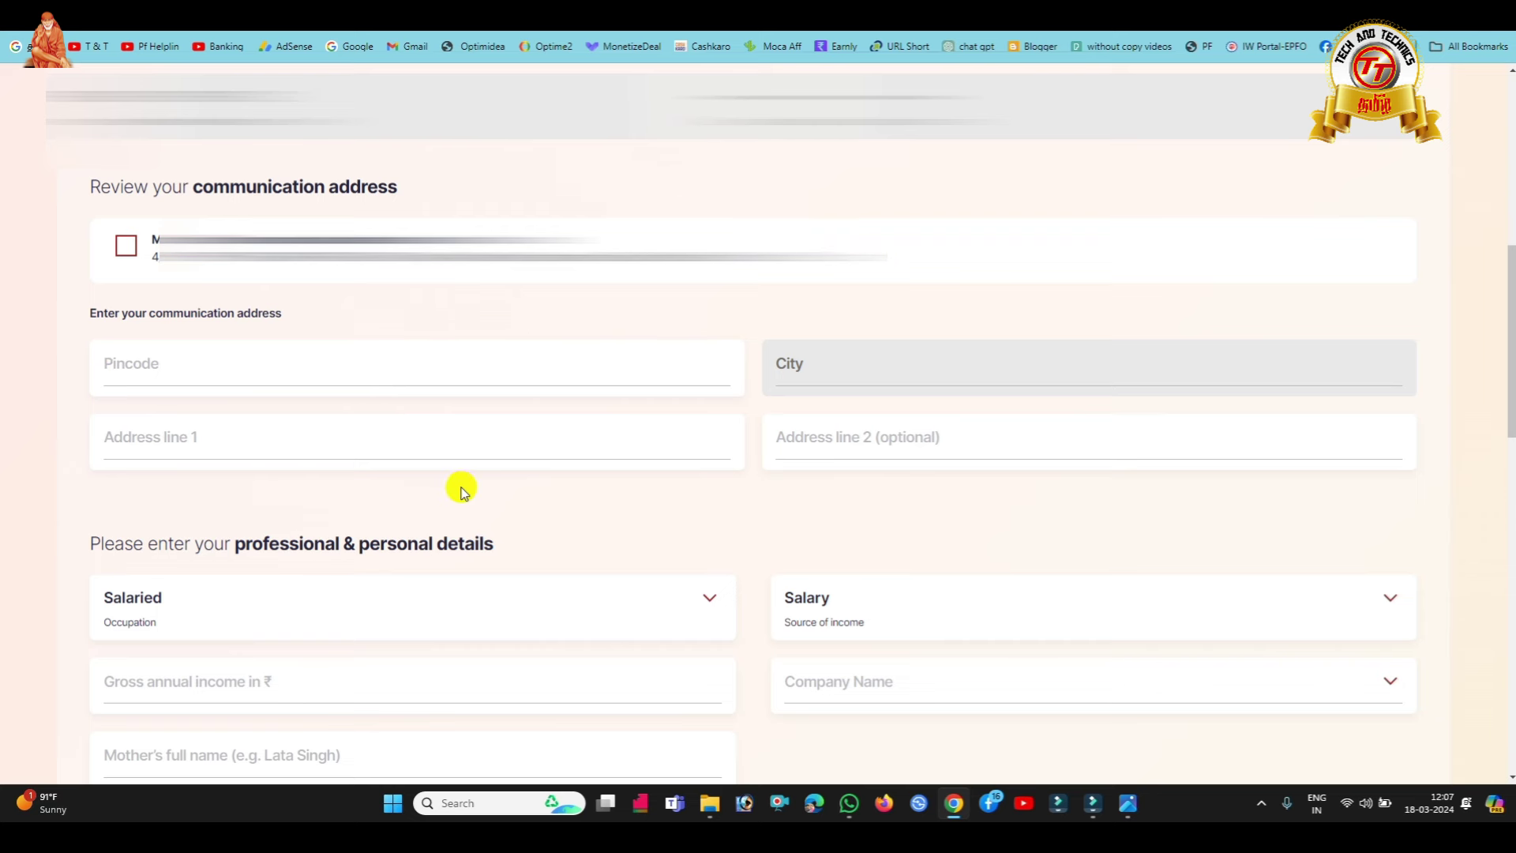
Mark the communication address as the same as the Aadhaar address and agree to proceed with the Aadhaar address.
click(125, 247)
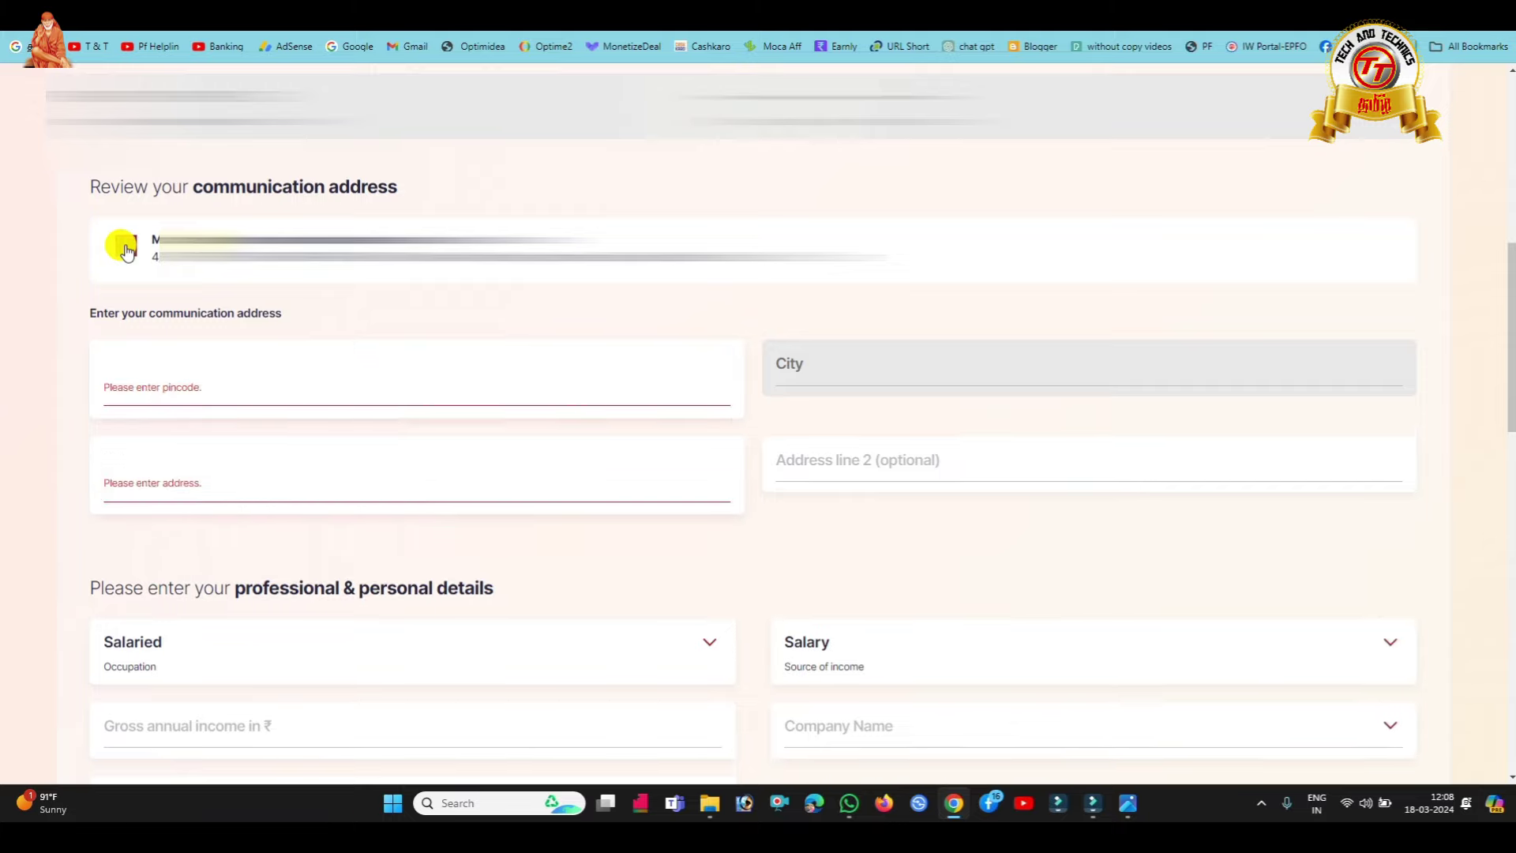
scroll(958, 464, down, 1)
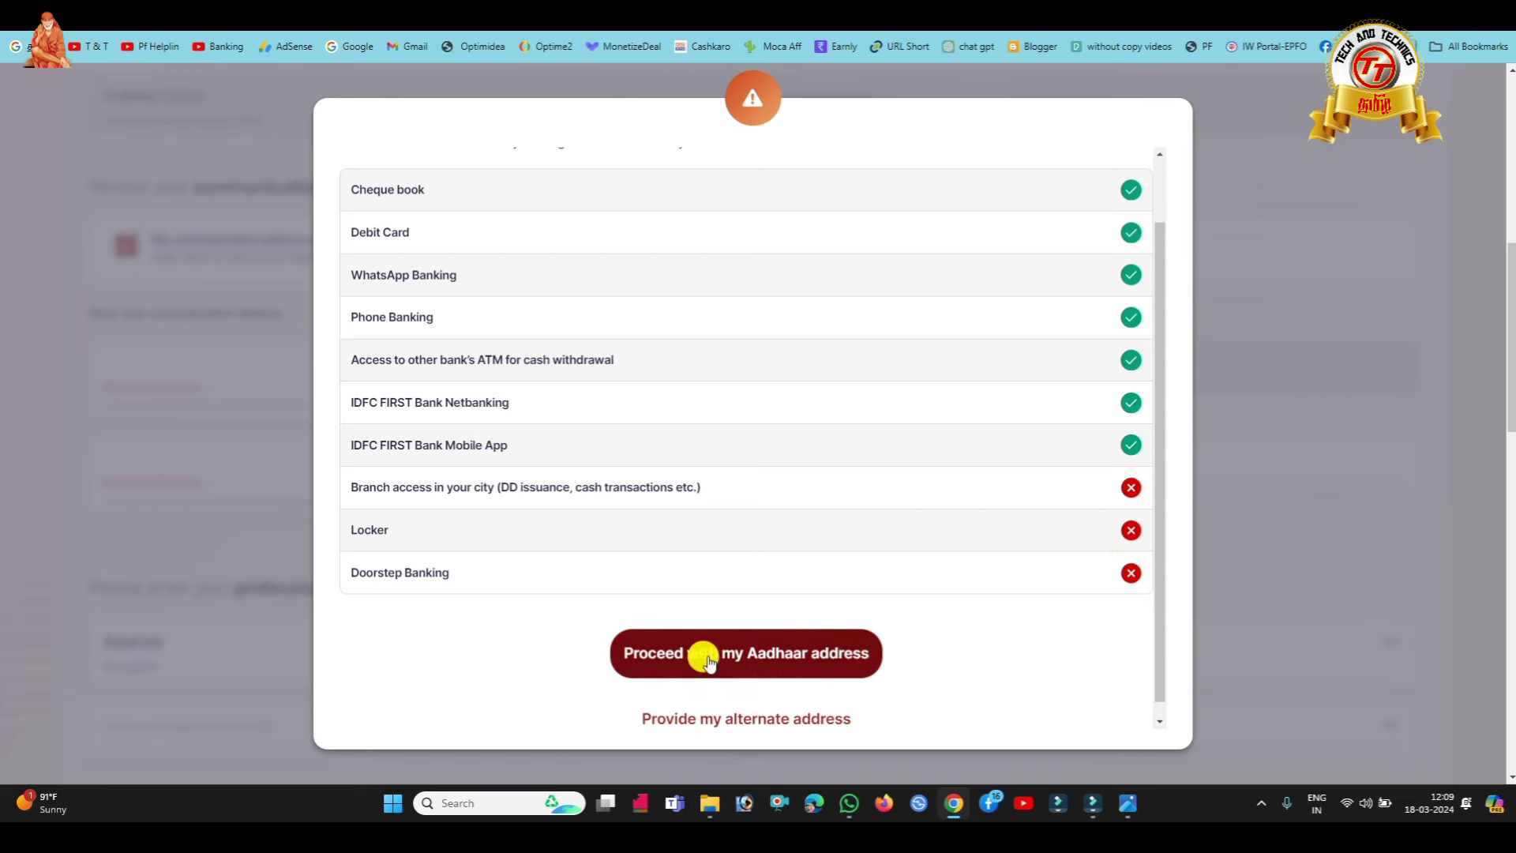
click(761, 653)
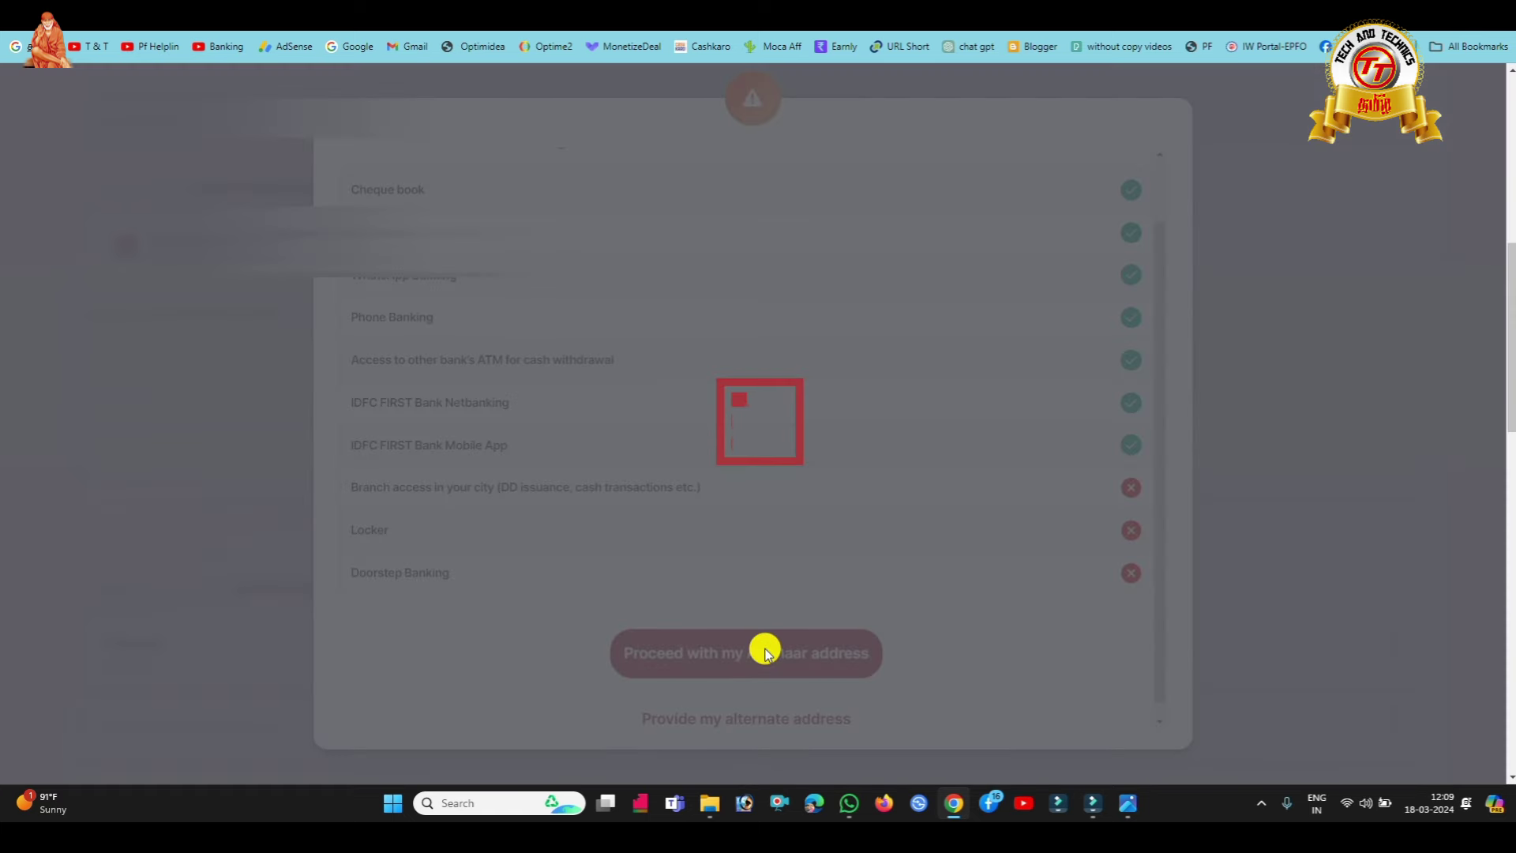
Set the preferred branch to THOOTHUKUDI BRANCH.
scroll(743, 442, down, 1)
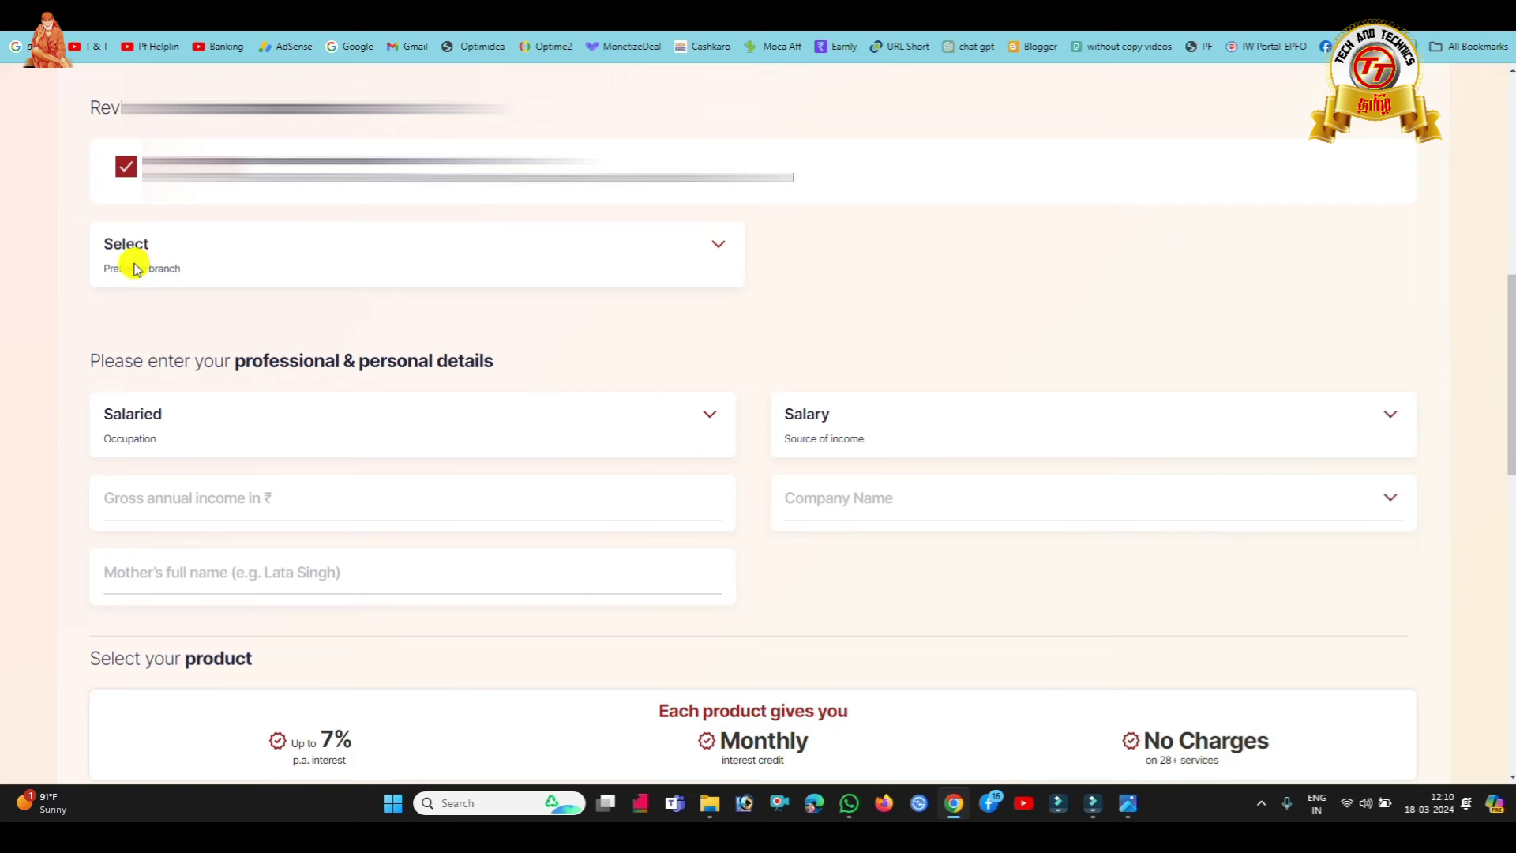
click(718, 249)
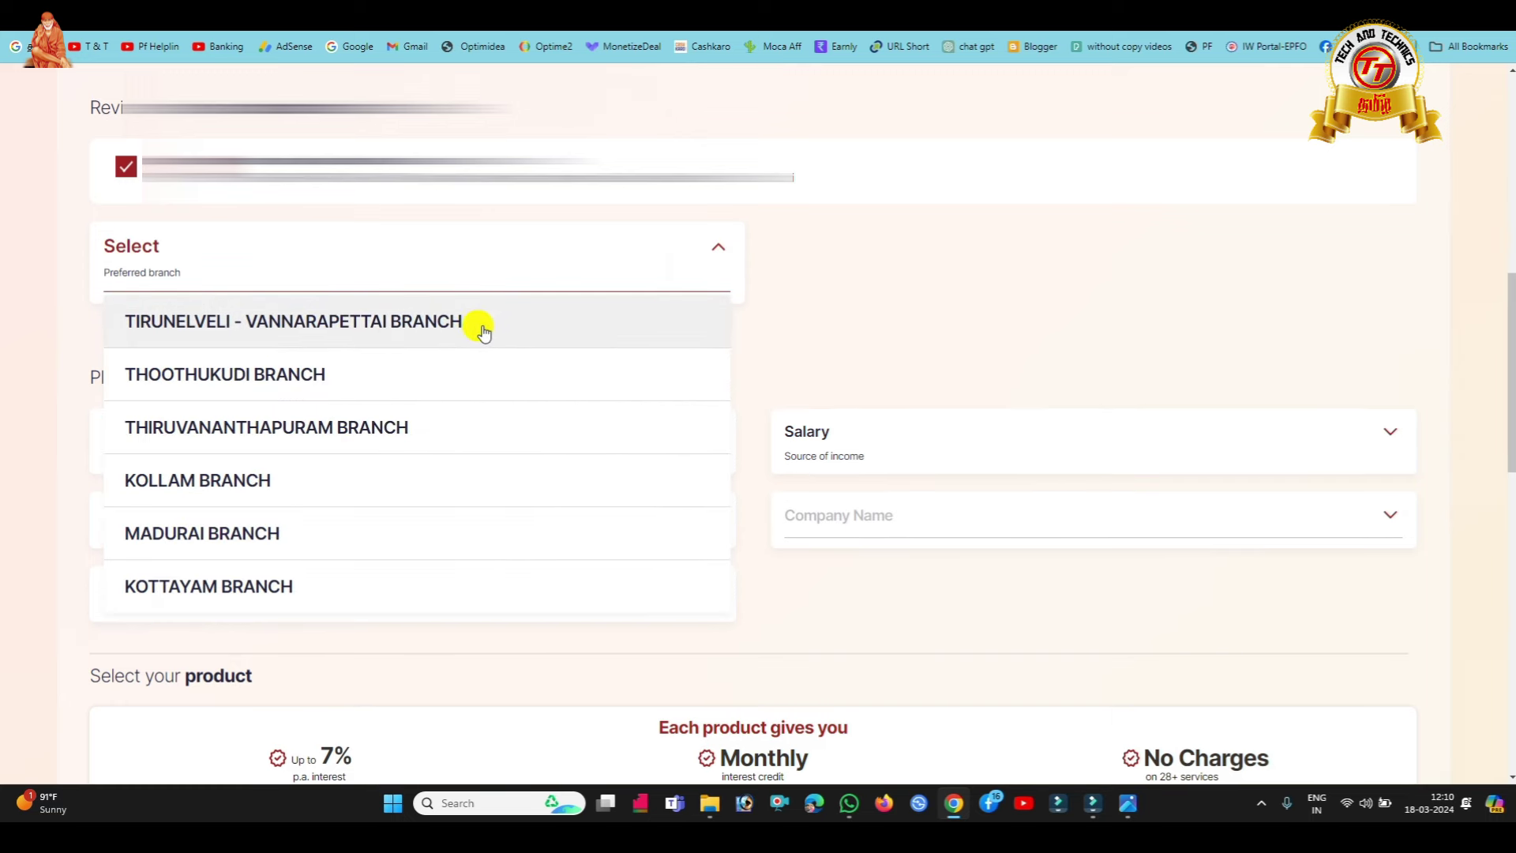
click(231, 378)
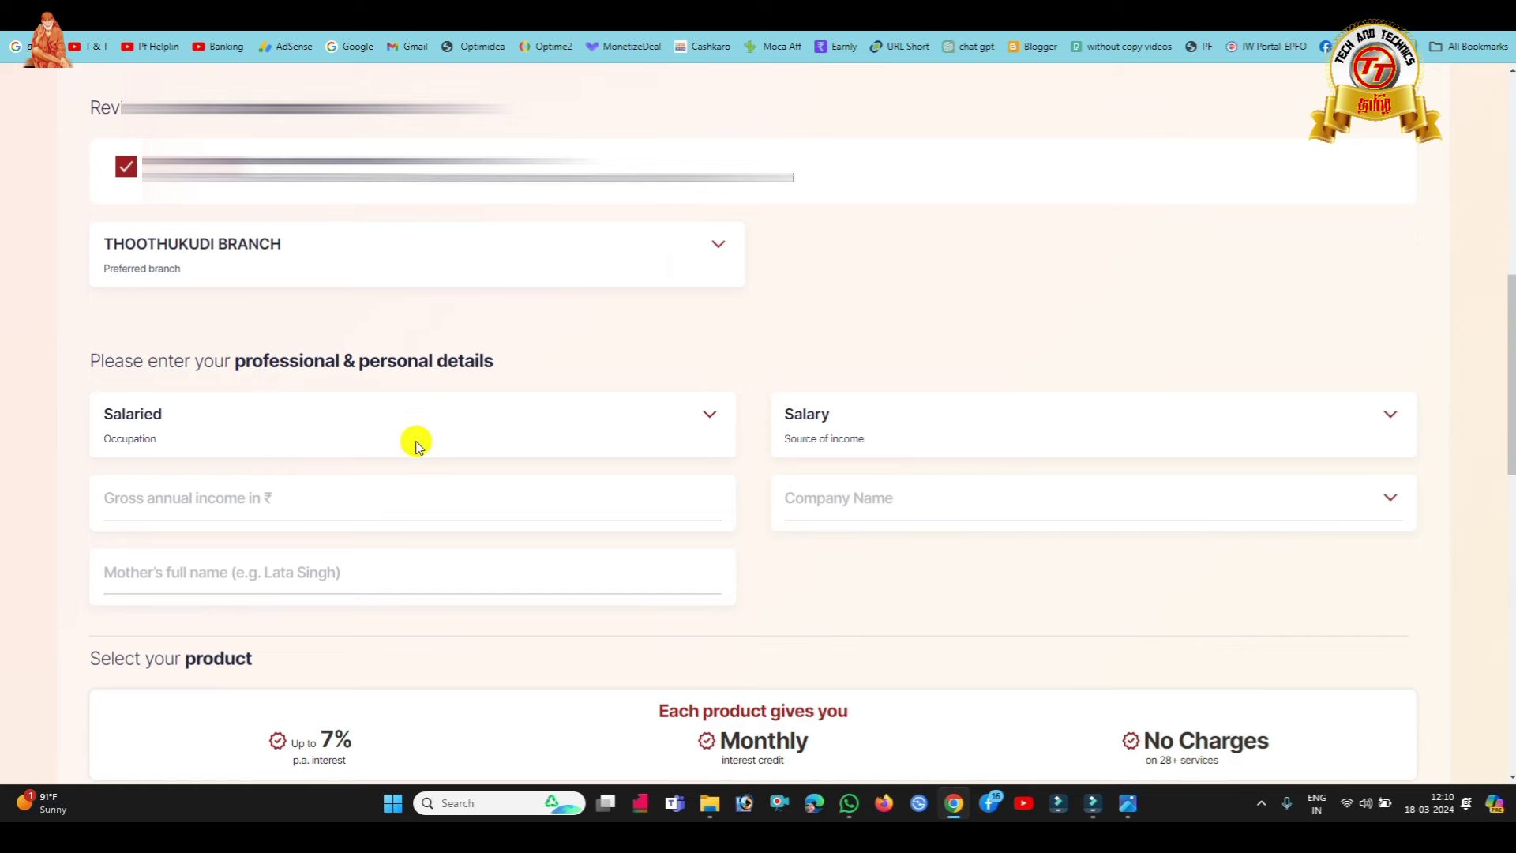
Set the occupation to Farmer and the source of income to Agriculture in the professional and personal details.
click(711, 414)
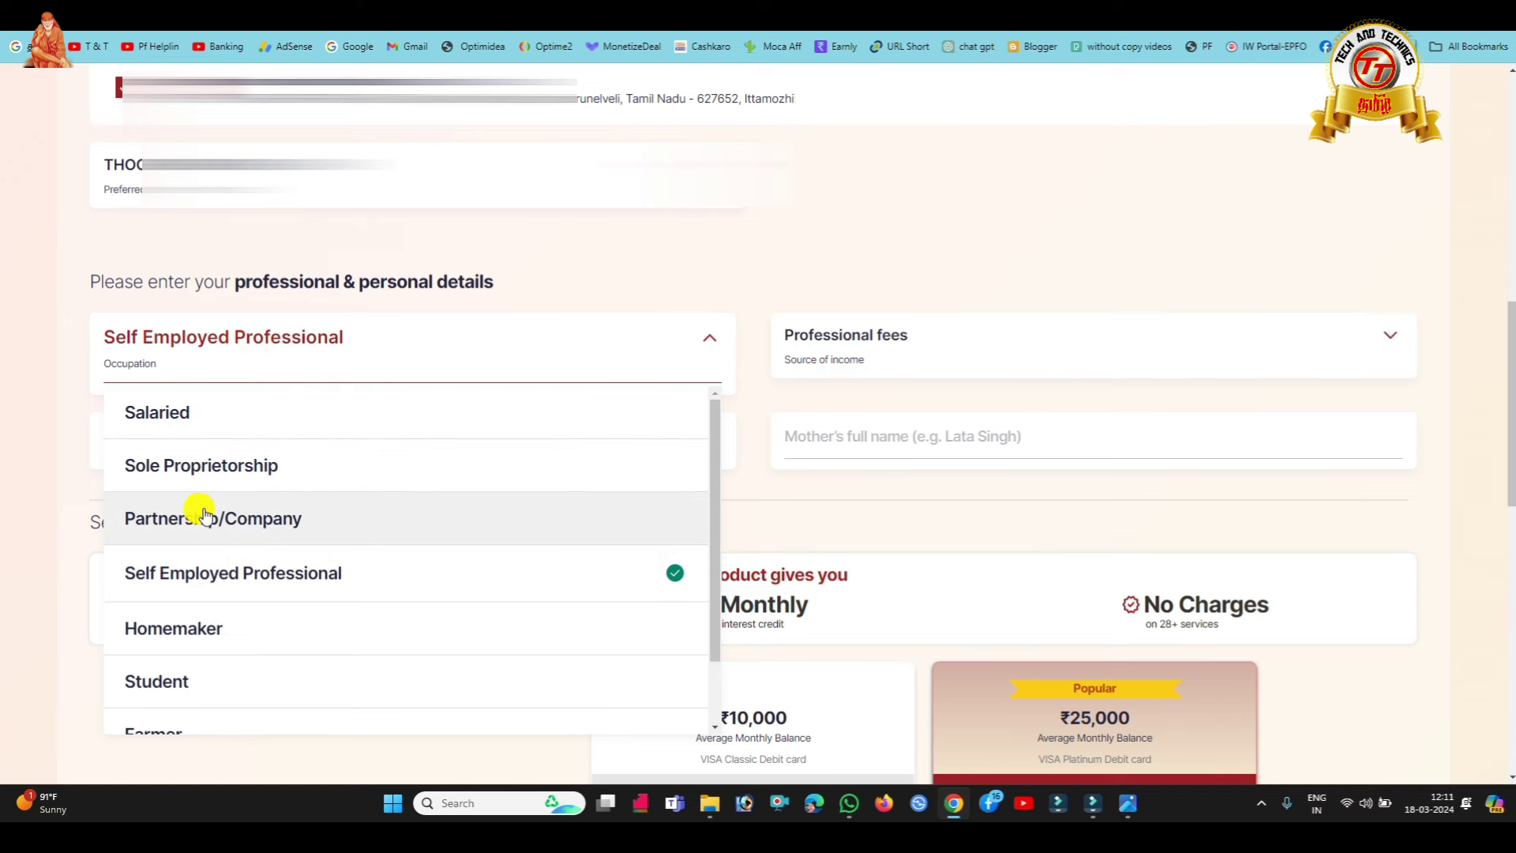
scroll(224, 569, down, 3)
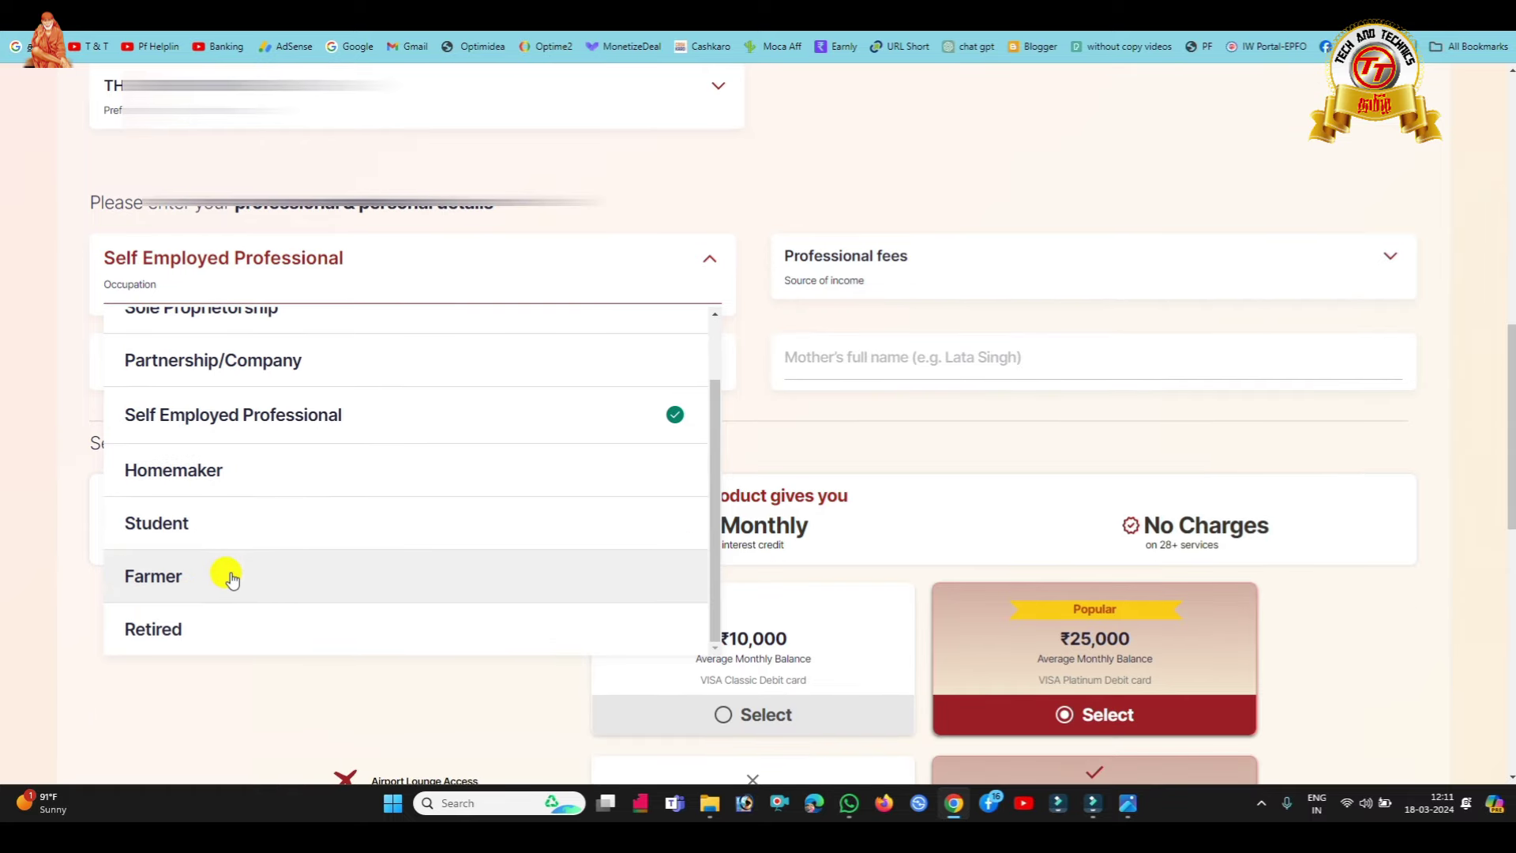
click(231, 578)
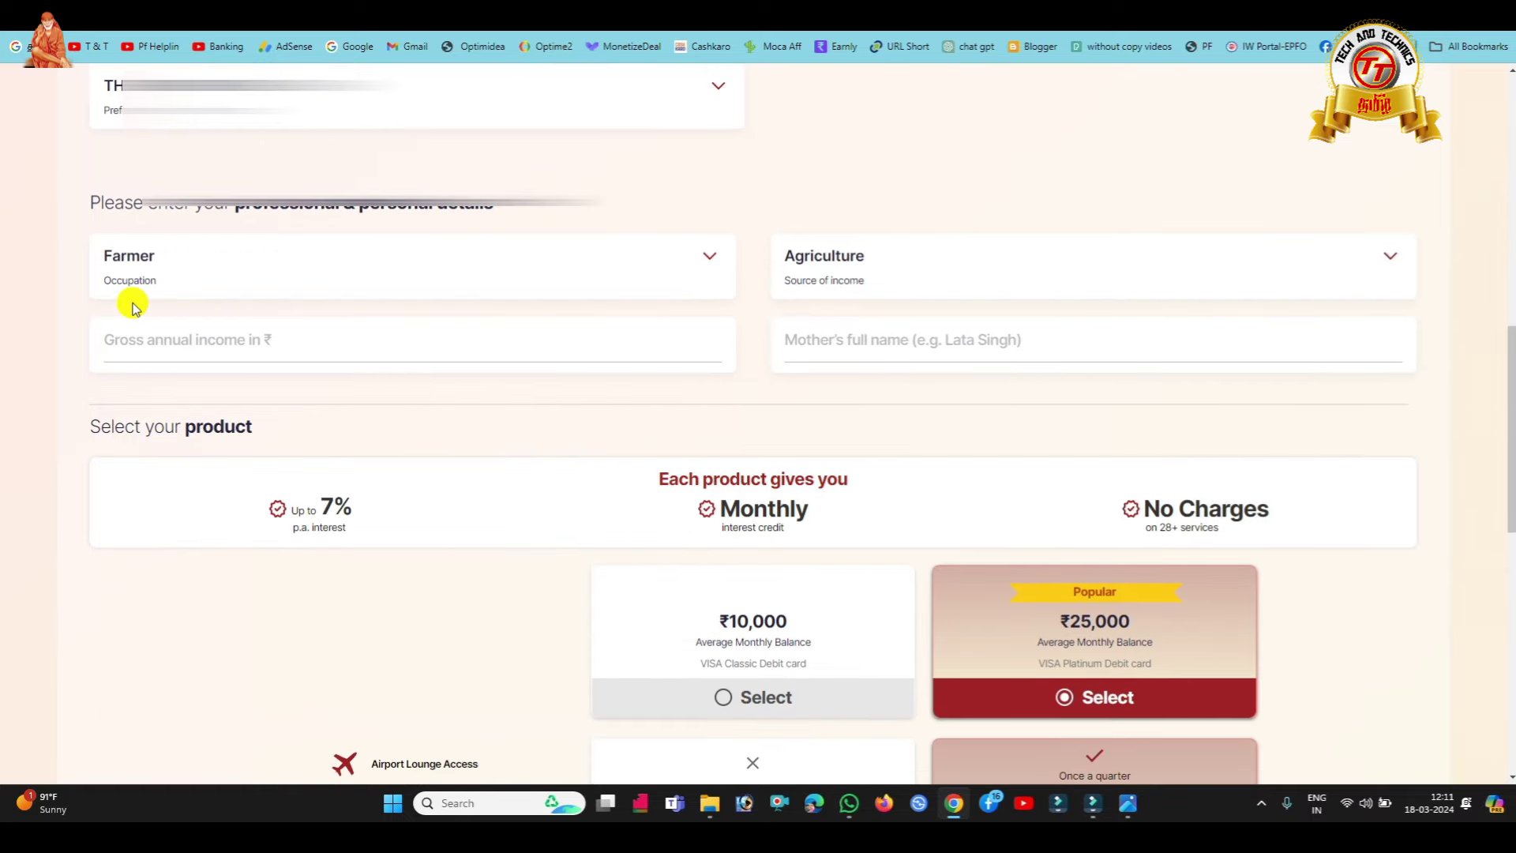
click(837, 271)
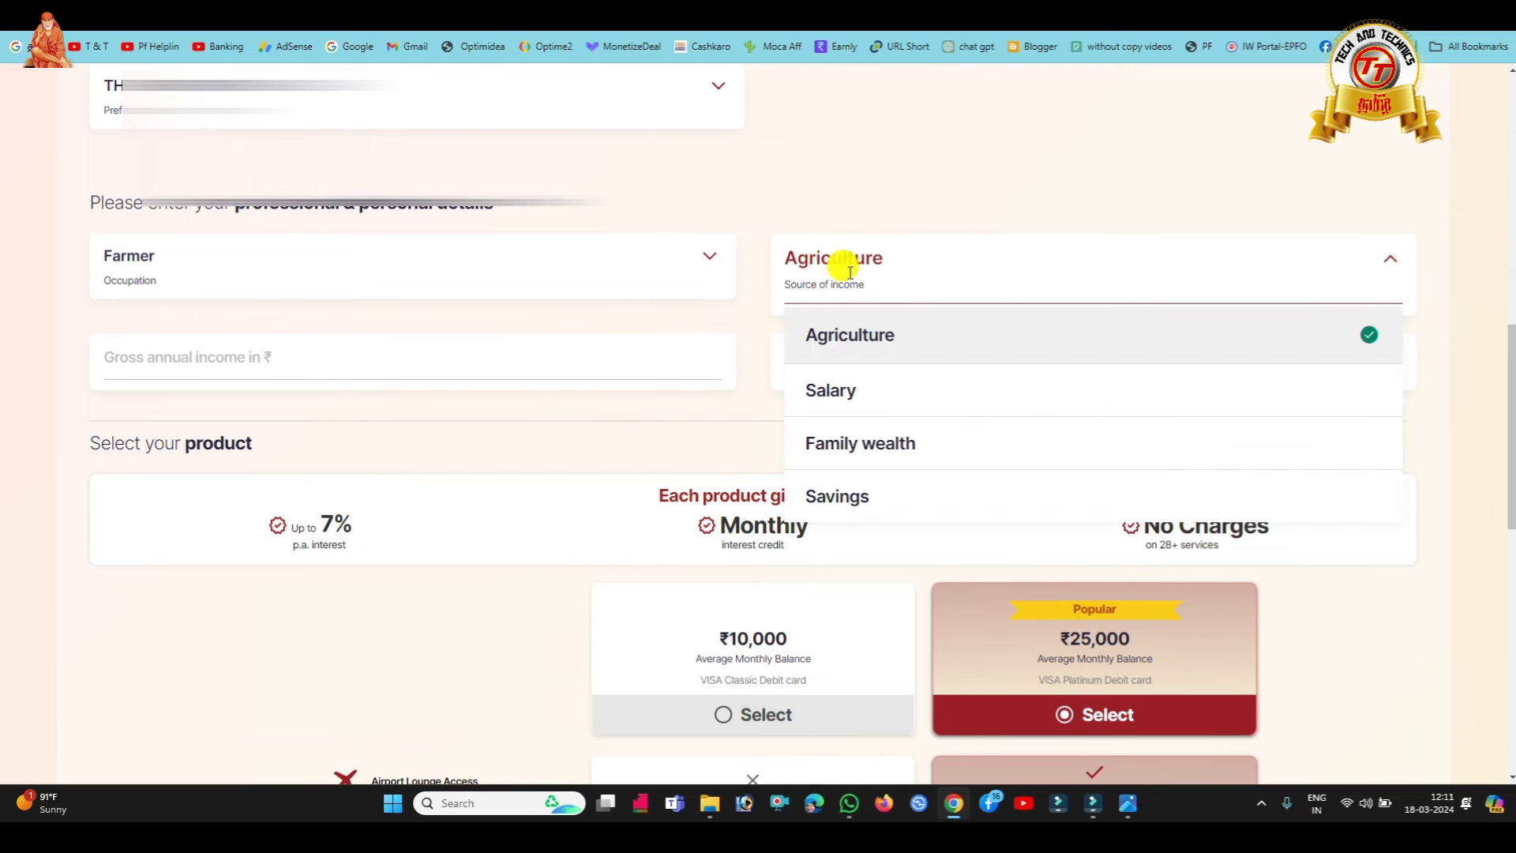
click(848, 271)
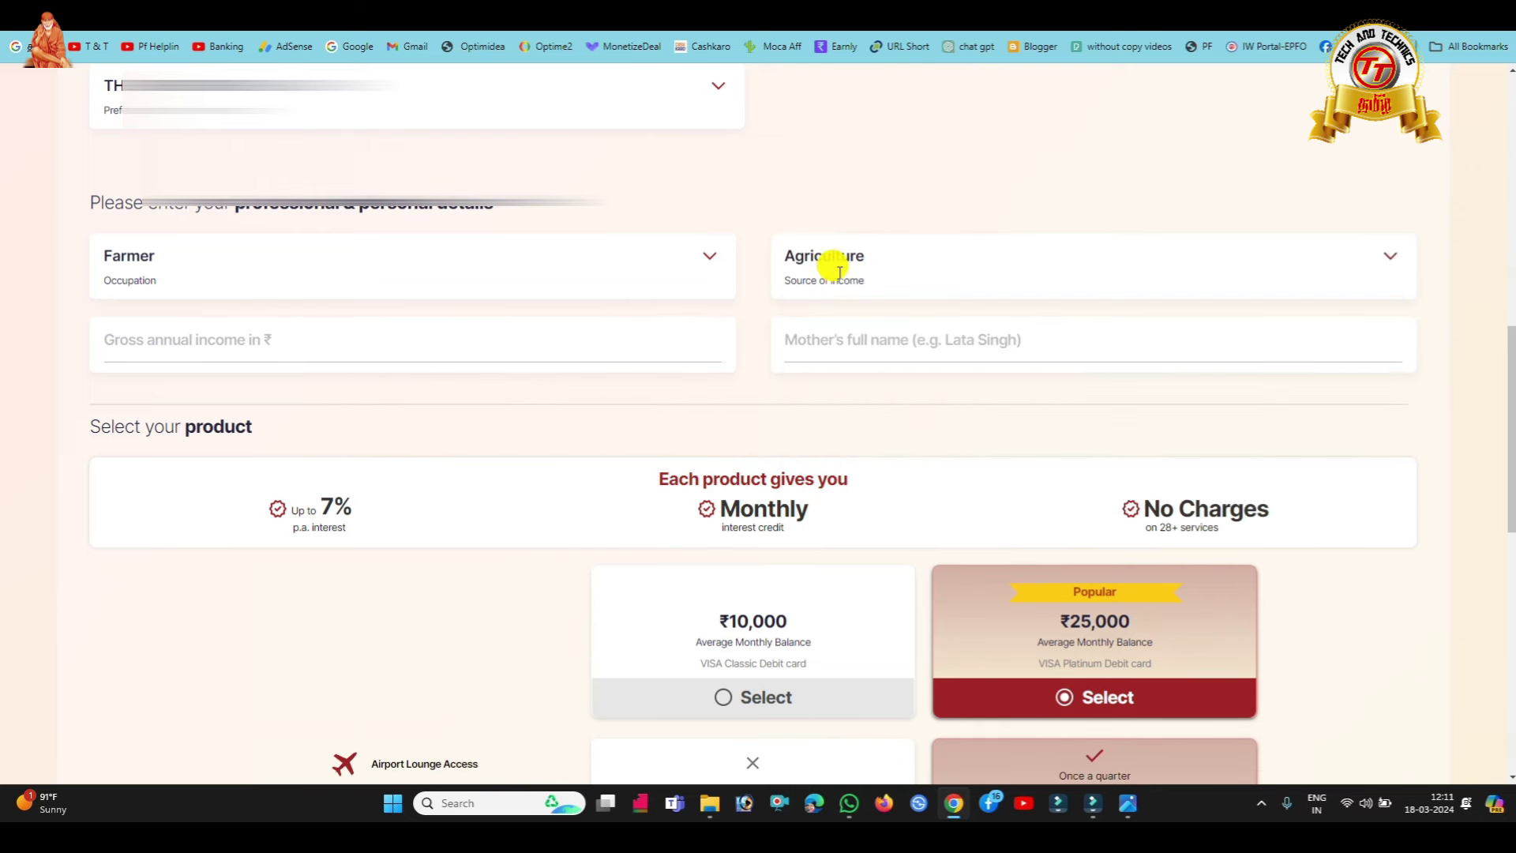
click(839, 272)
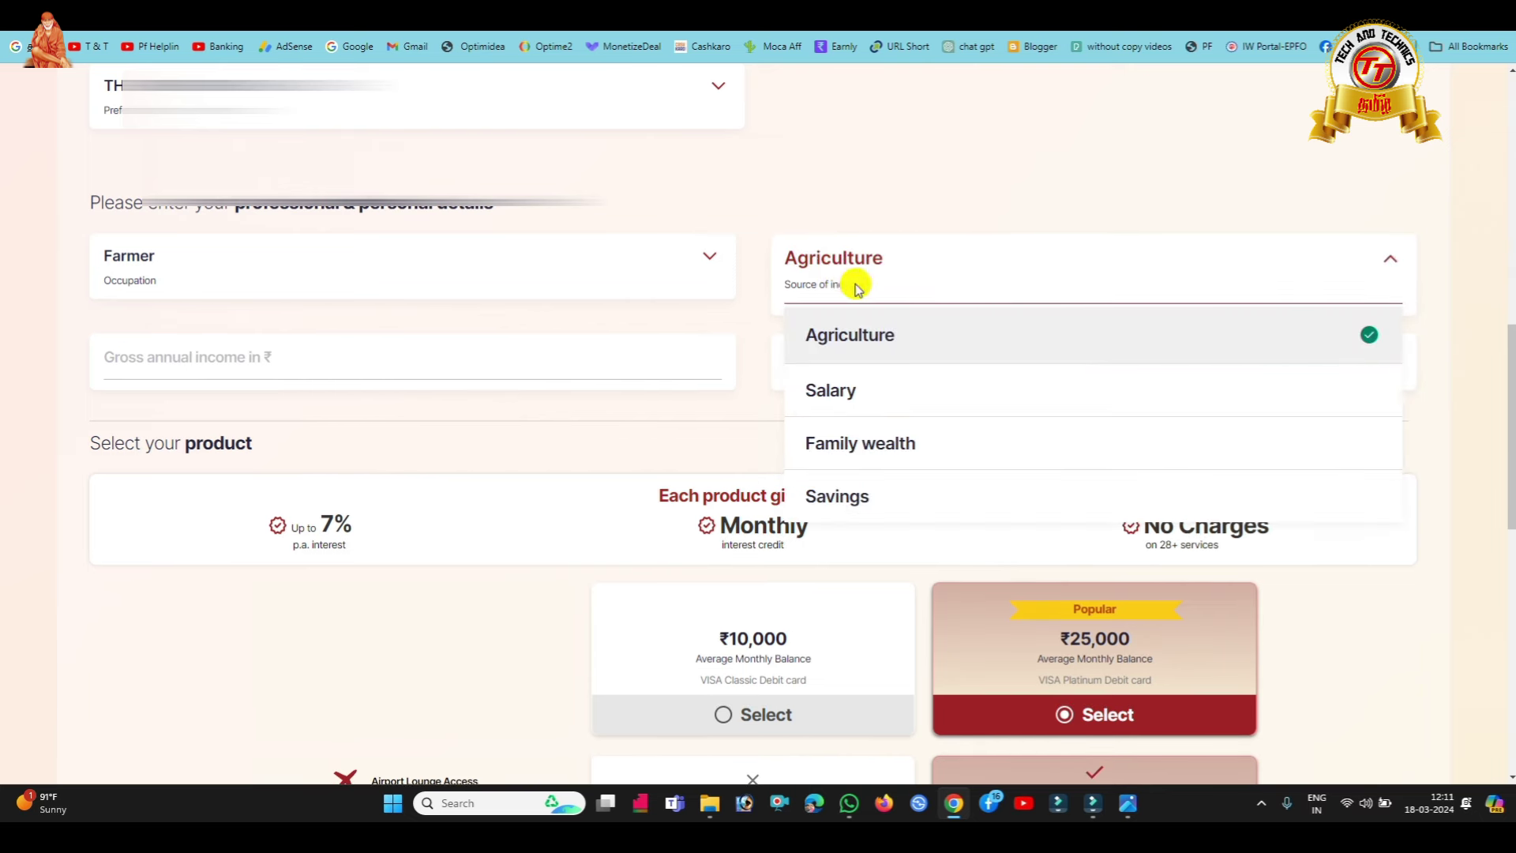
click(859, 335)
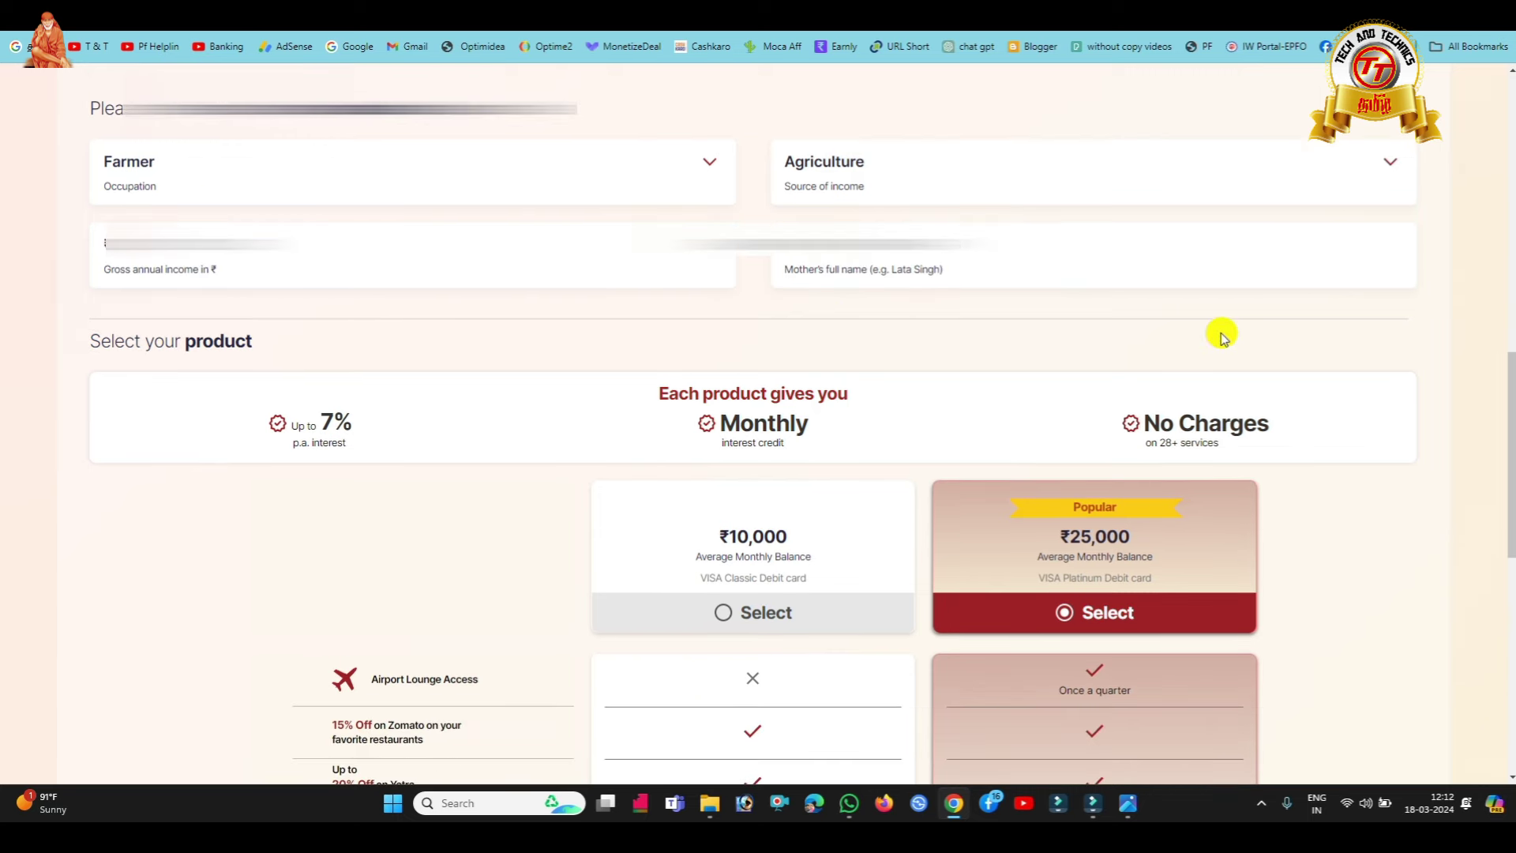
Select the product with a ₹10,000 average monthly balance and the VISA Classic debit card.
scroll(1222, 337, down, 4)
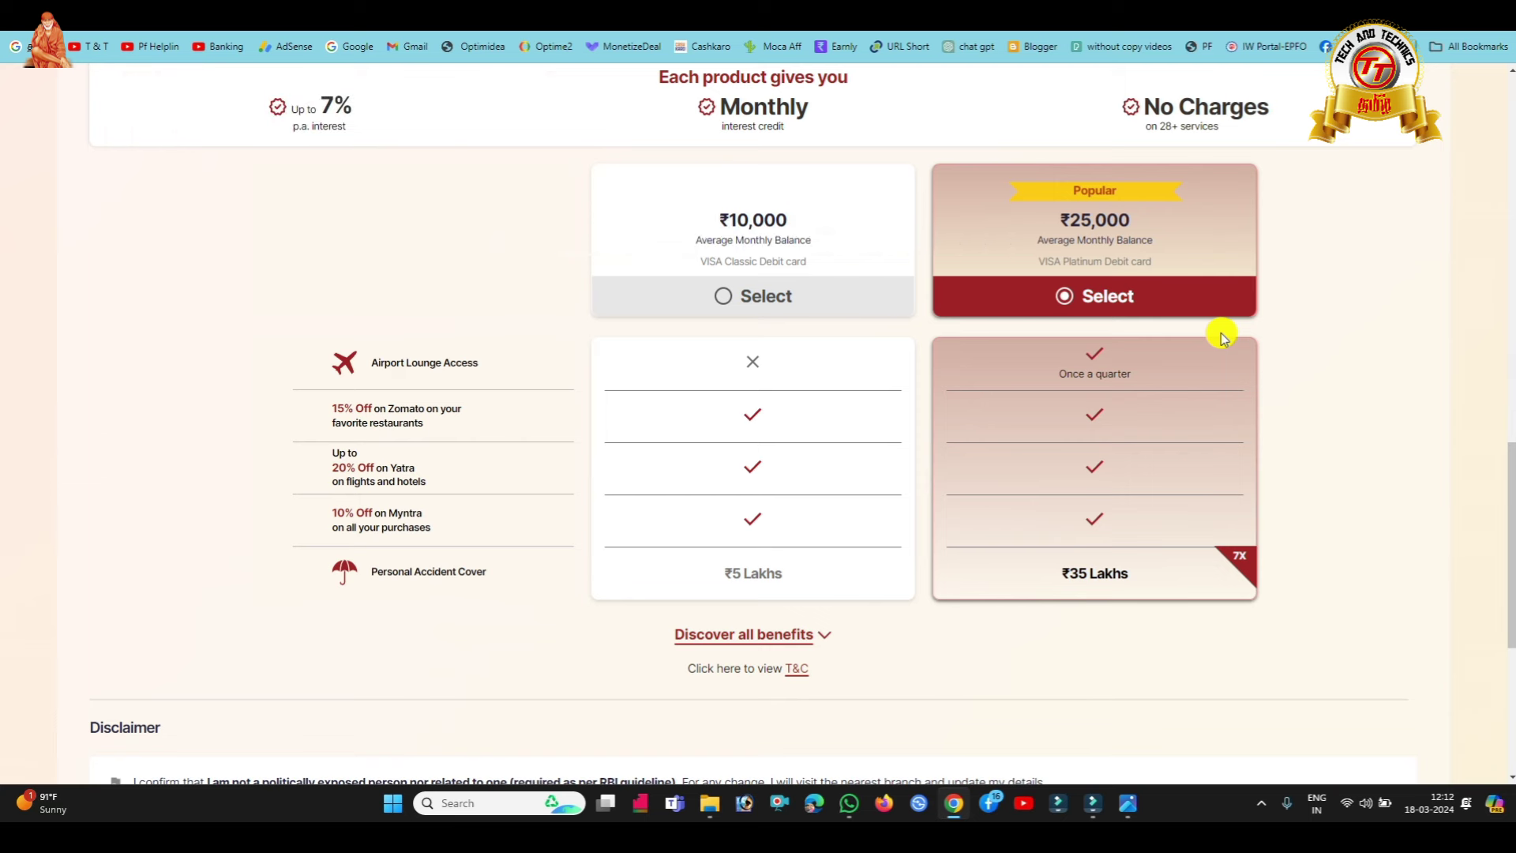
scroll(1222, 336, up, 1)
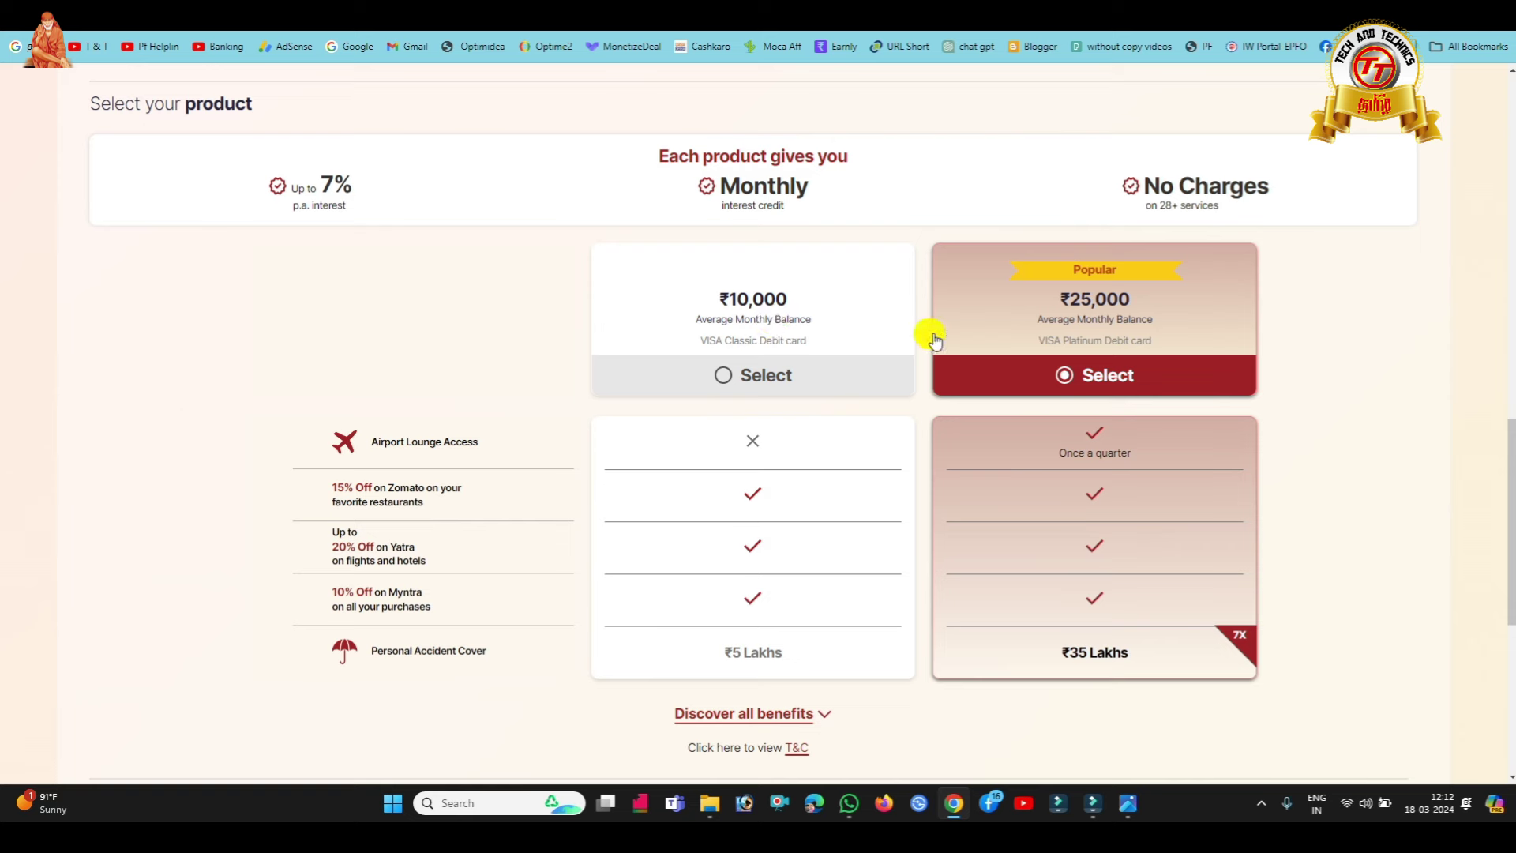
click(725, 383)
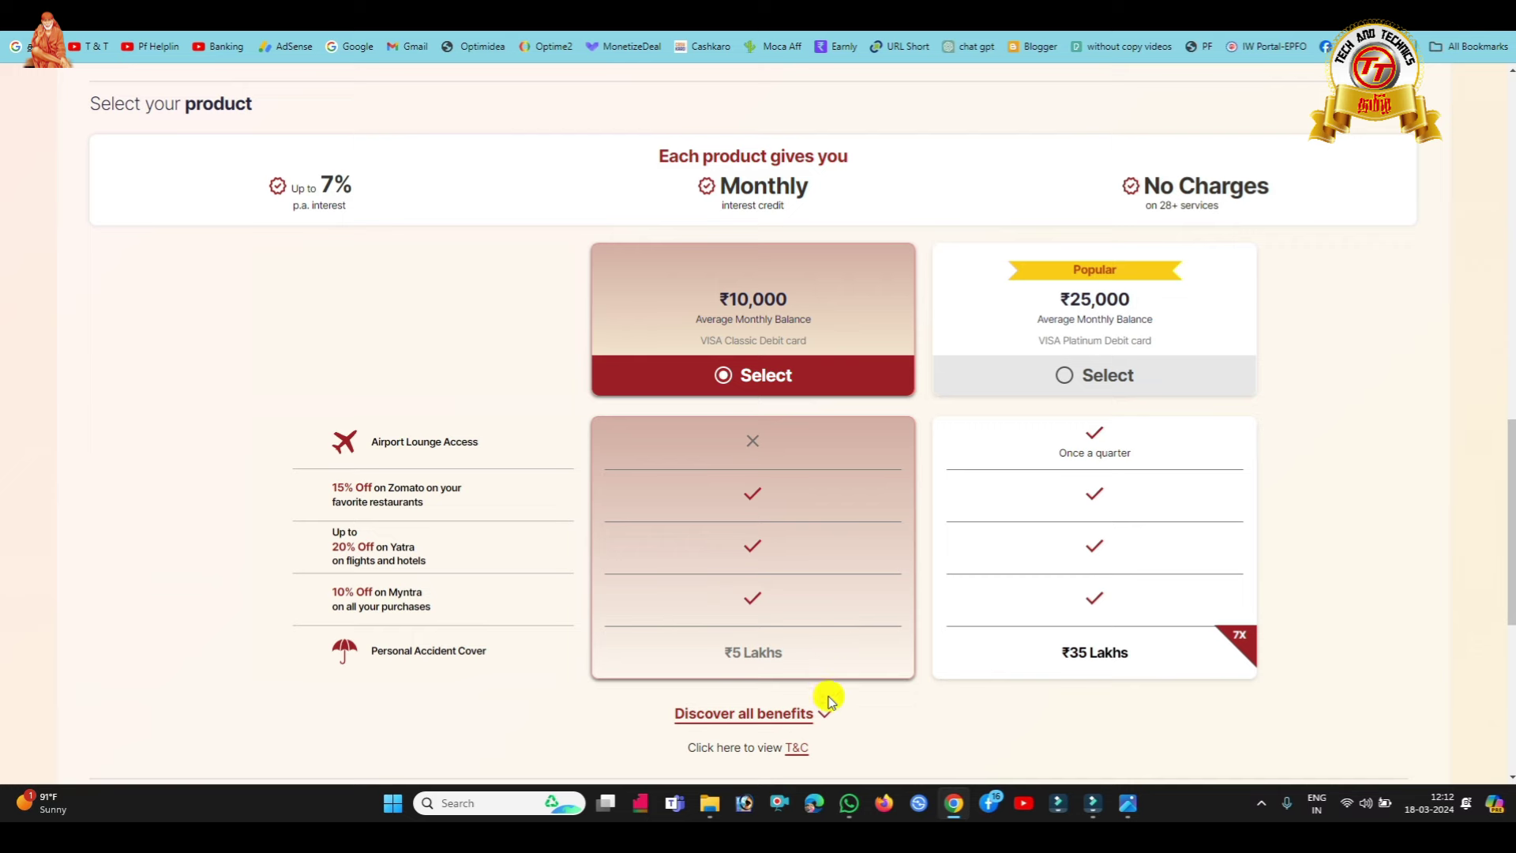
Expand the full benefits list and compare the limits and covers of the ₹10,000 and ₹25,000 products.
click(805, 719)
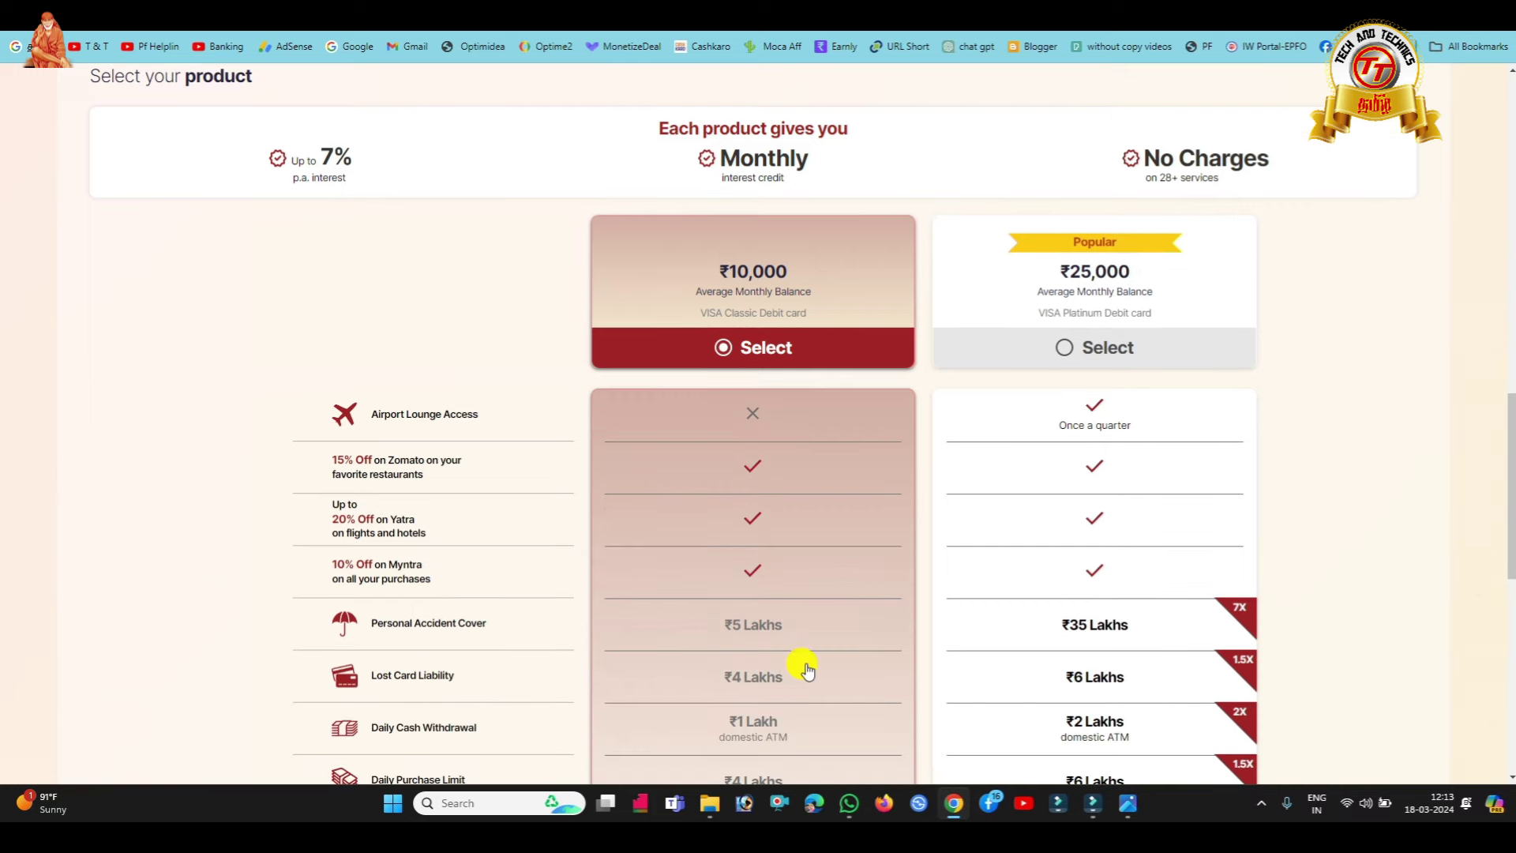
scroll(805, 632, down, 2)
scroll(805, 613, up, 5)
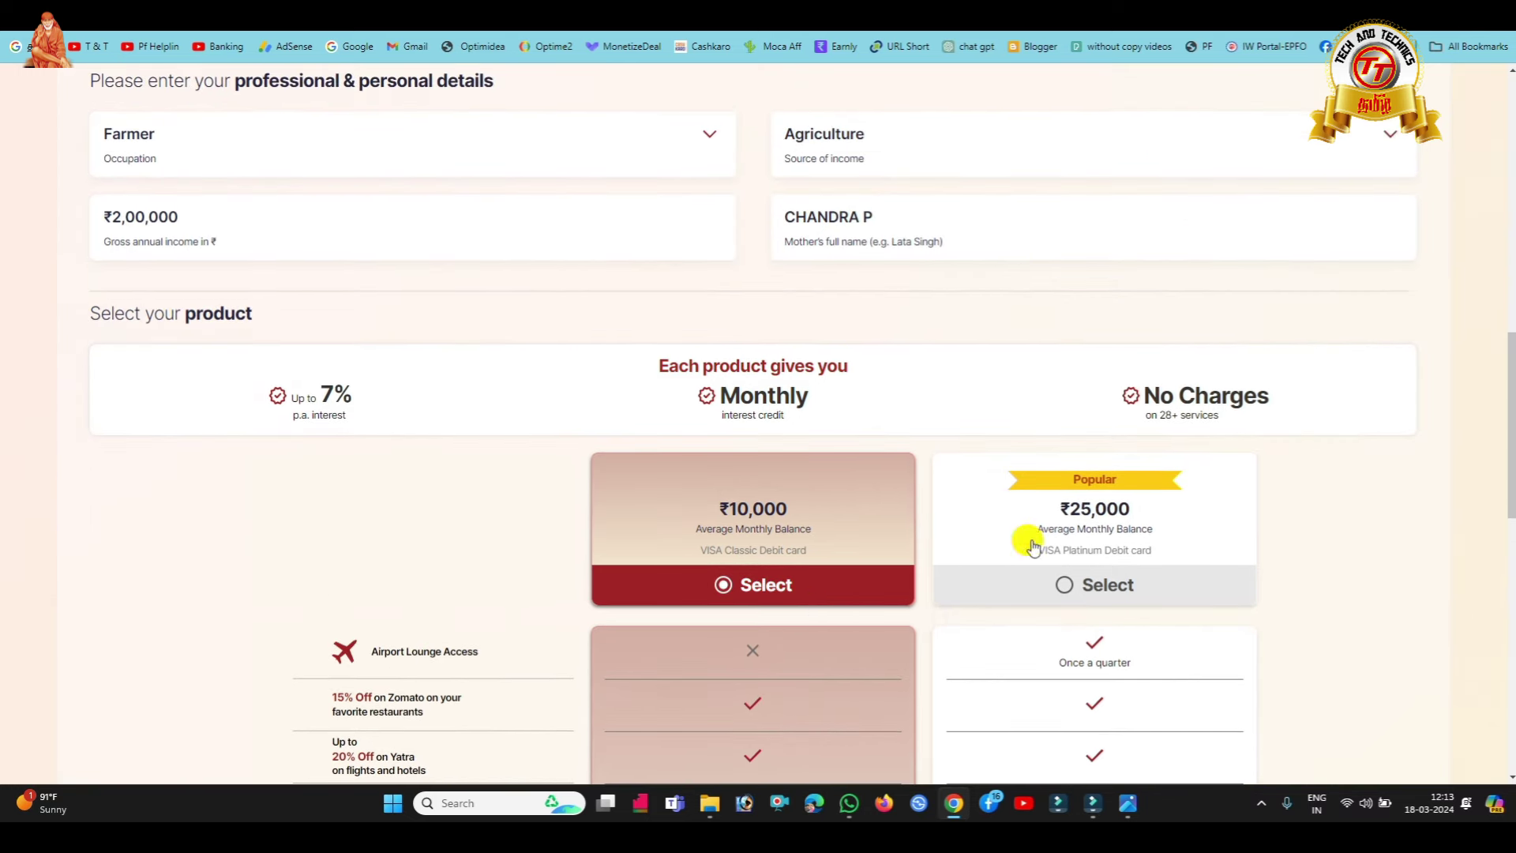
drag(1508, 390, 1505, 456)
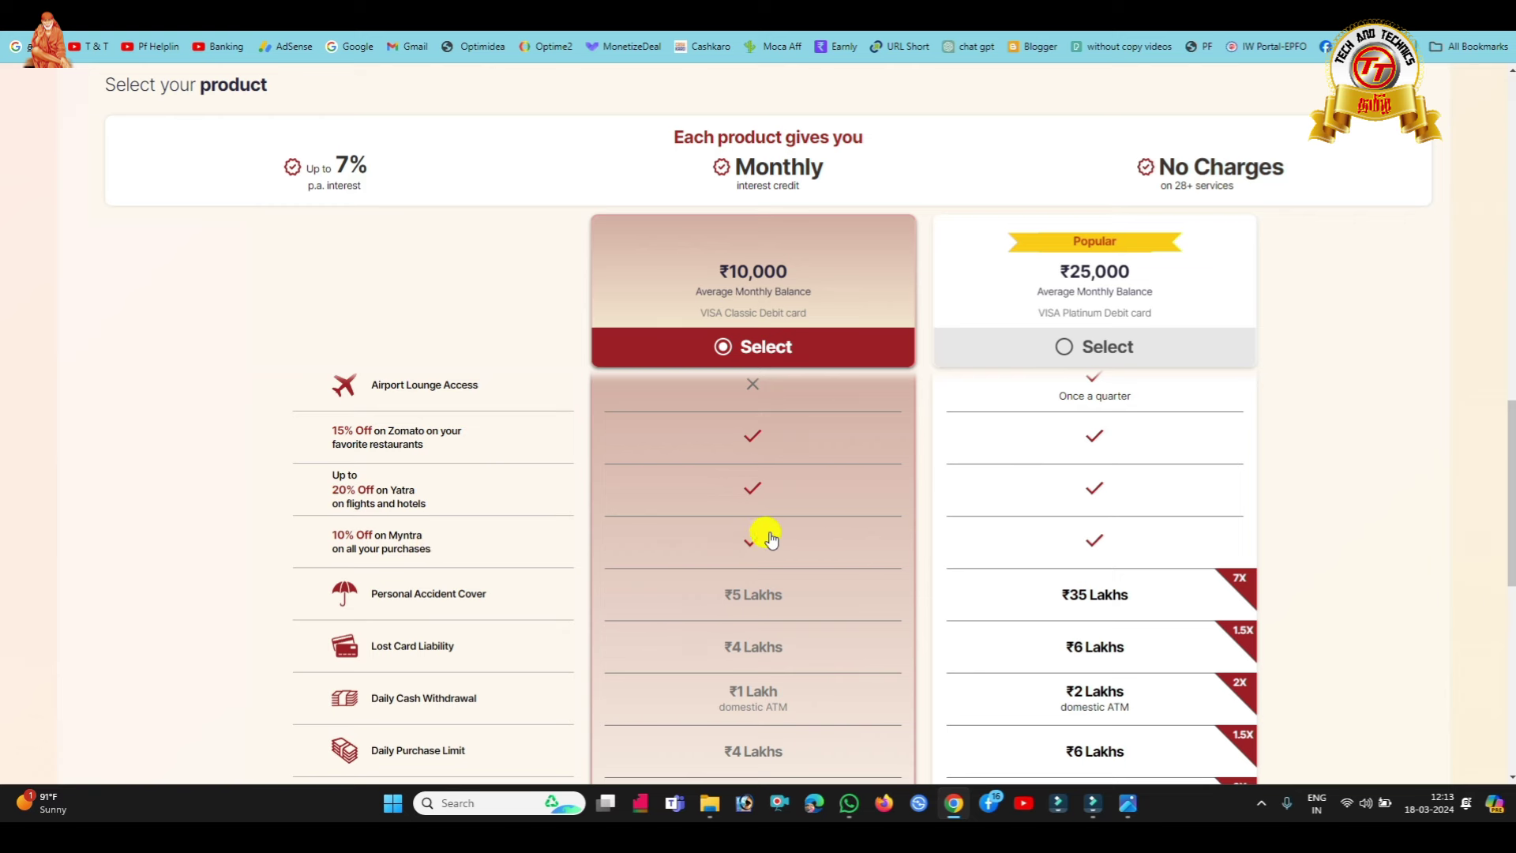
scroll(760, 543, down, 1)
scroll(760, 530, down, 1)
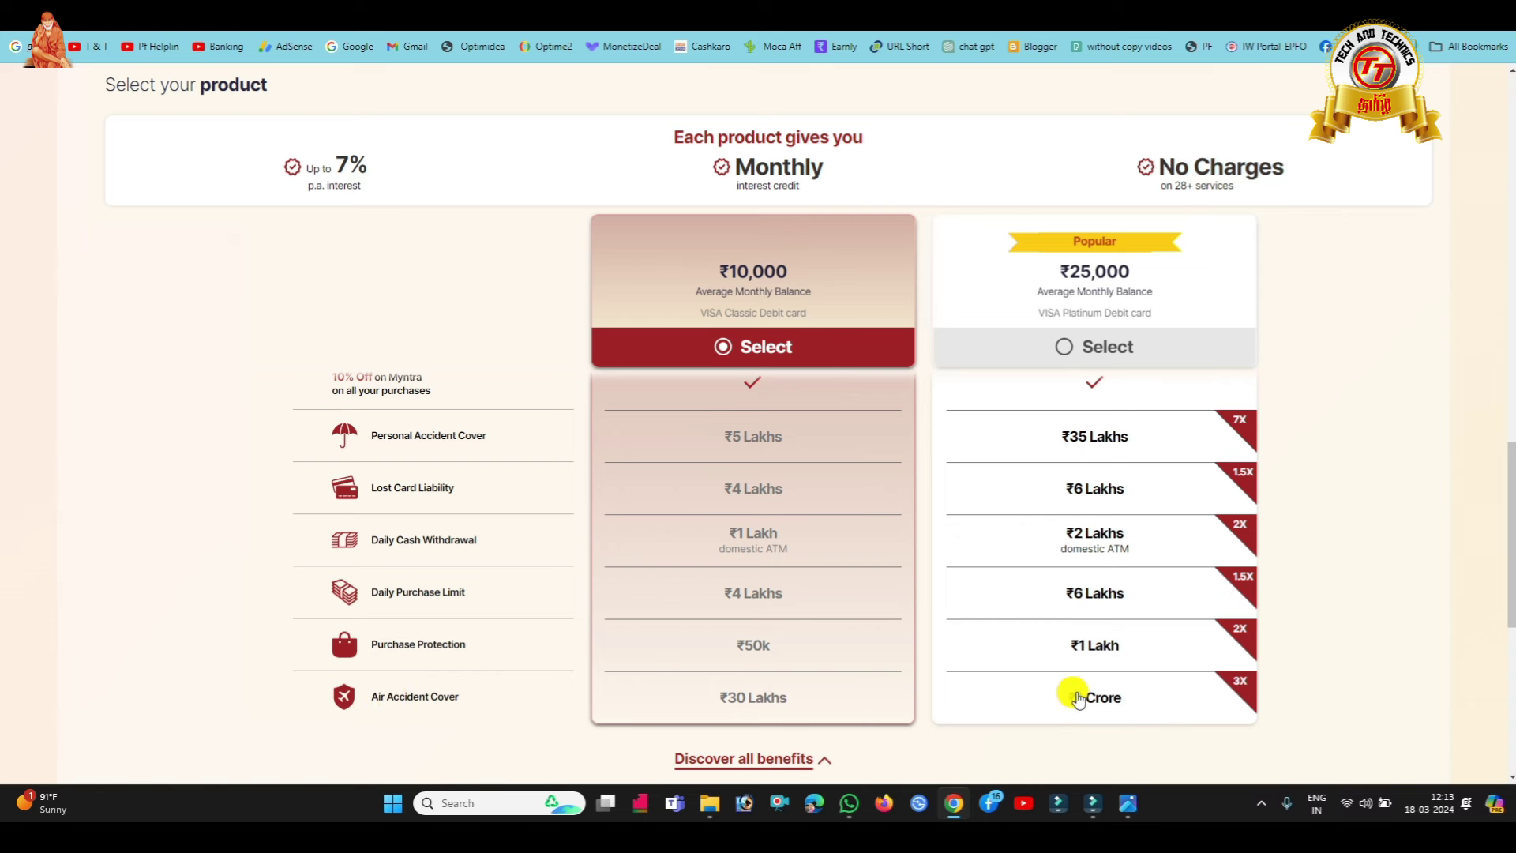
scroll(879, 552, down, 2)
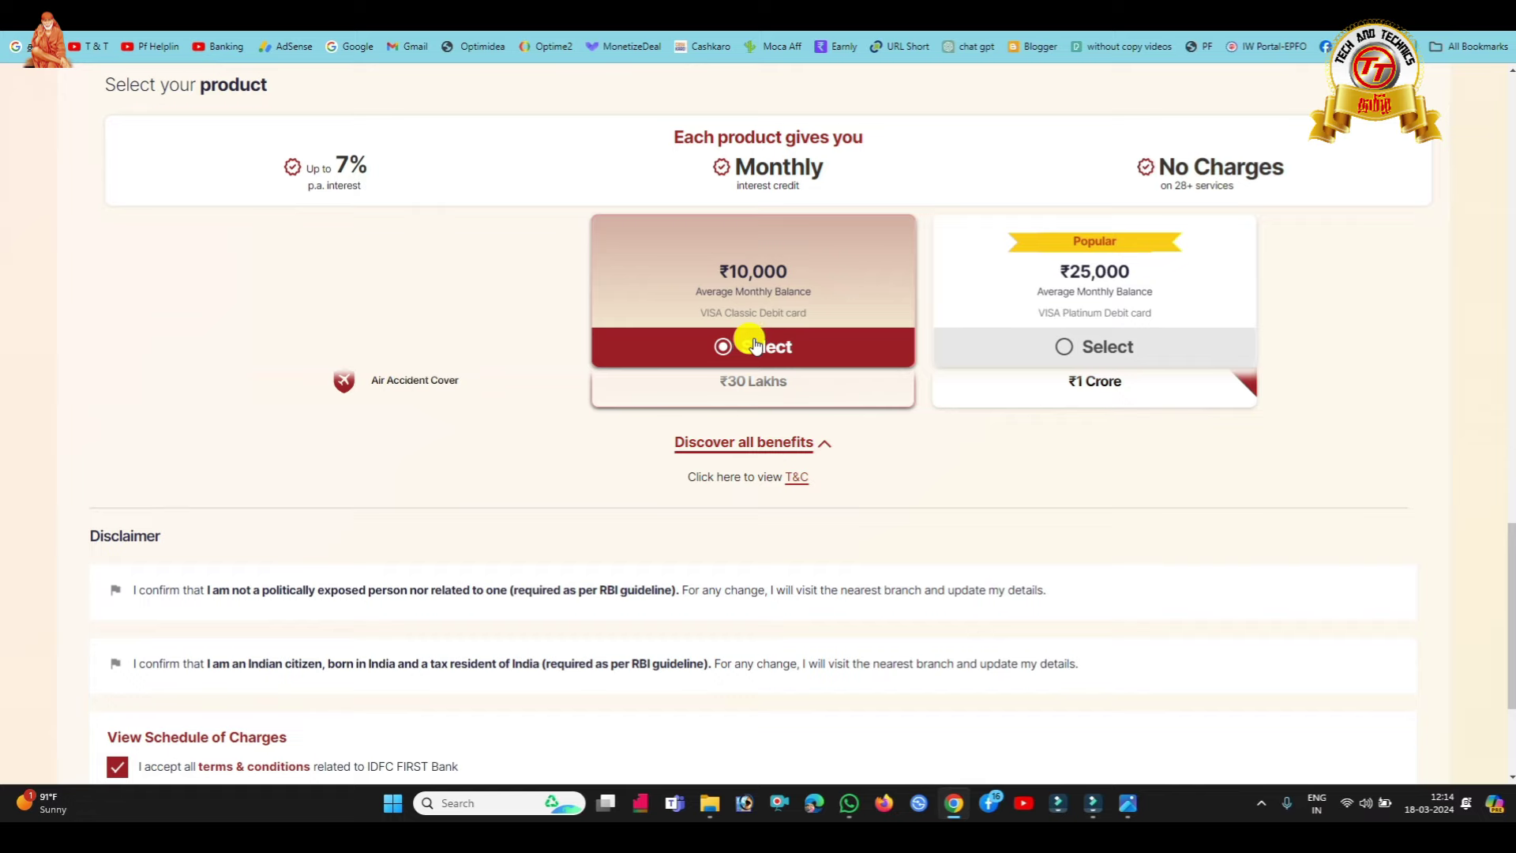
Proceed to open the account and choose UPI as the payment method for funding it with ₹10,000.
scroll(754, 345, down, 3)
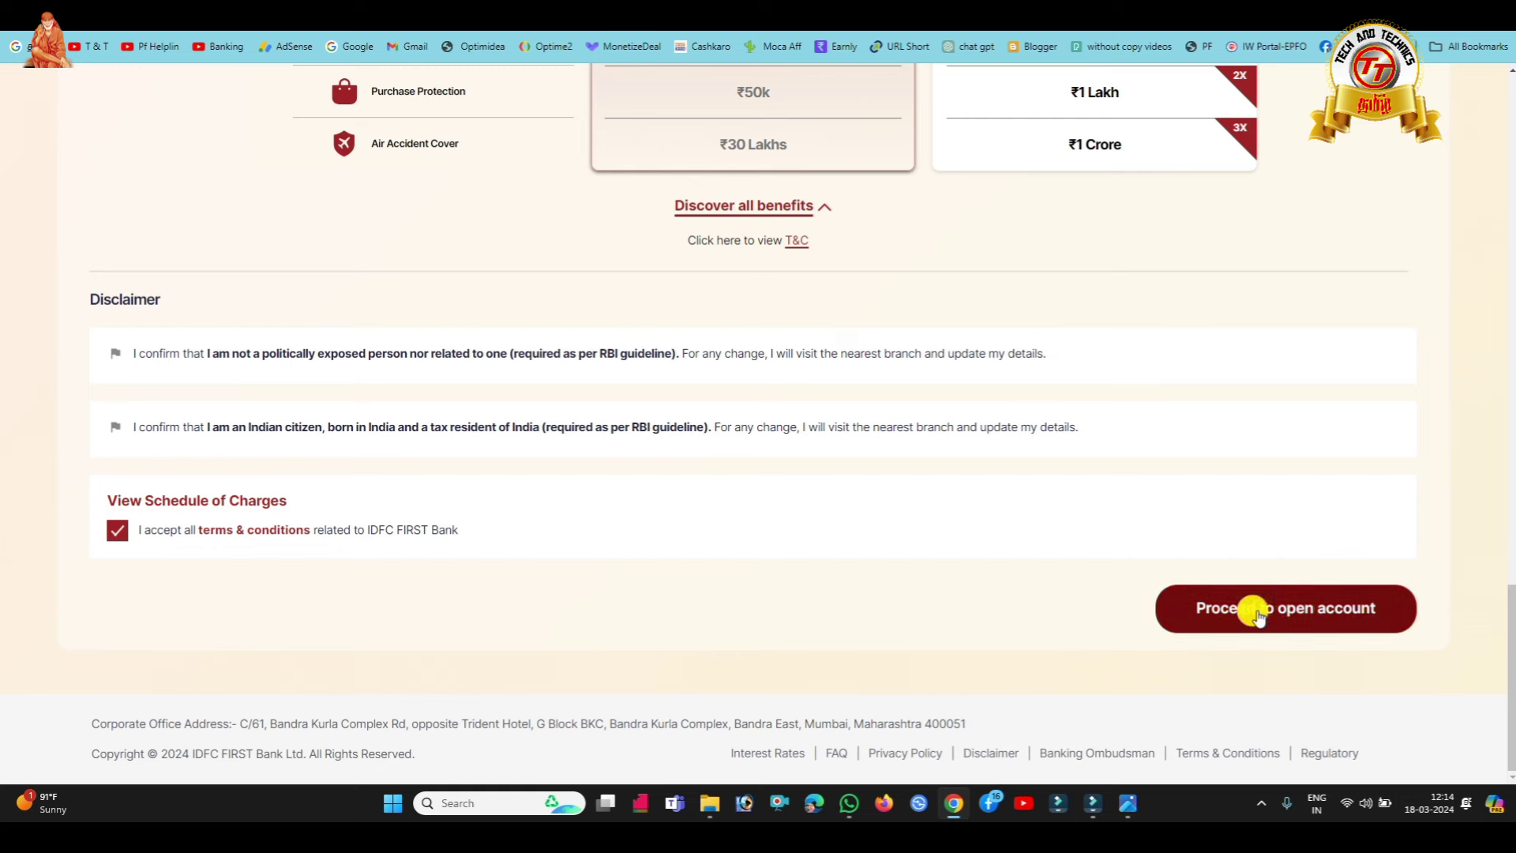
click(1316, 614)
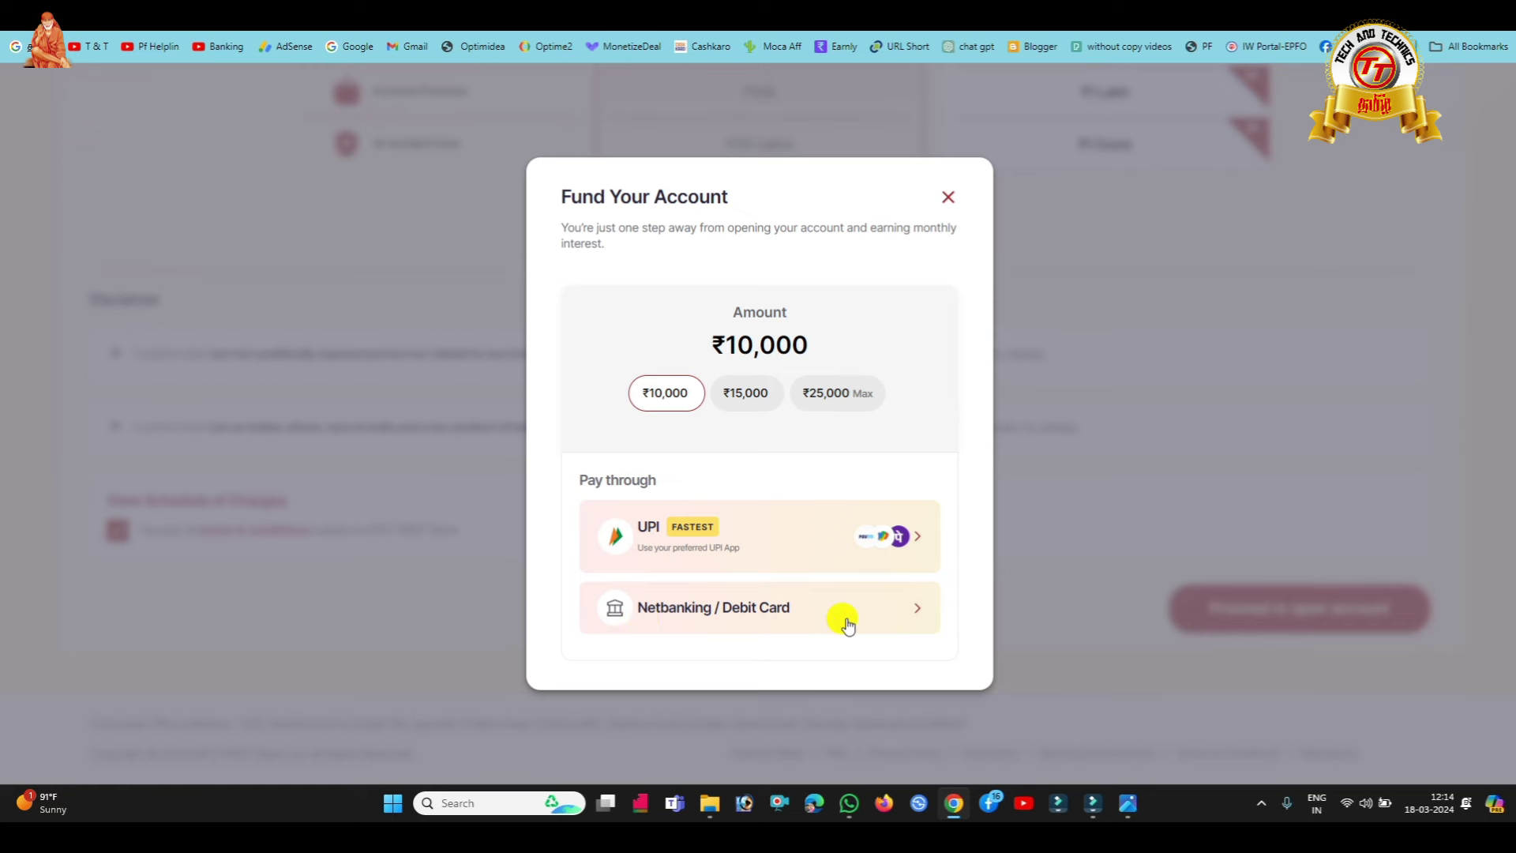
click(748, 535)
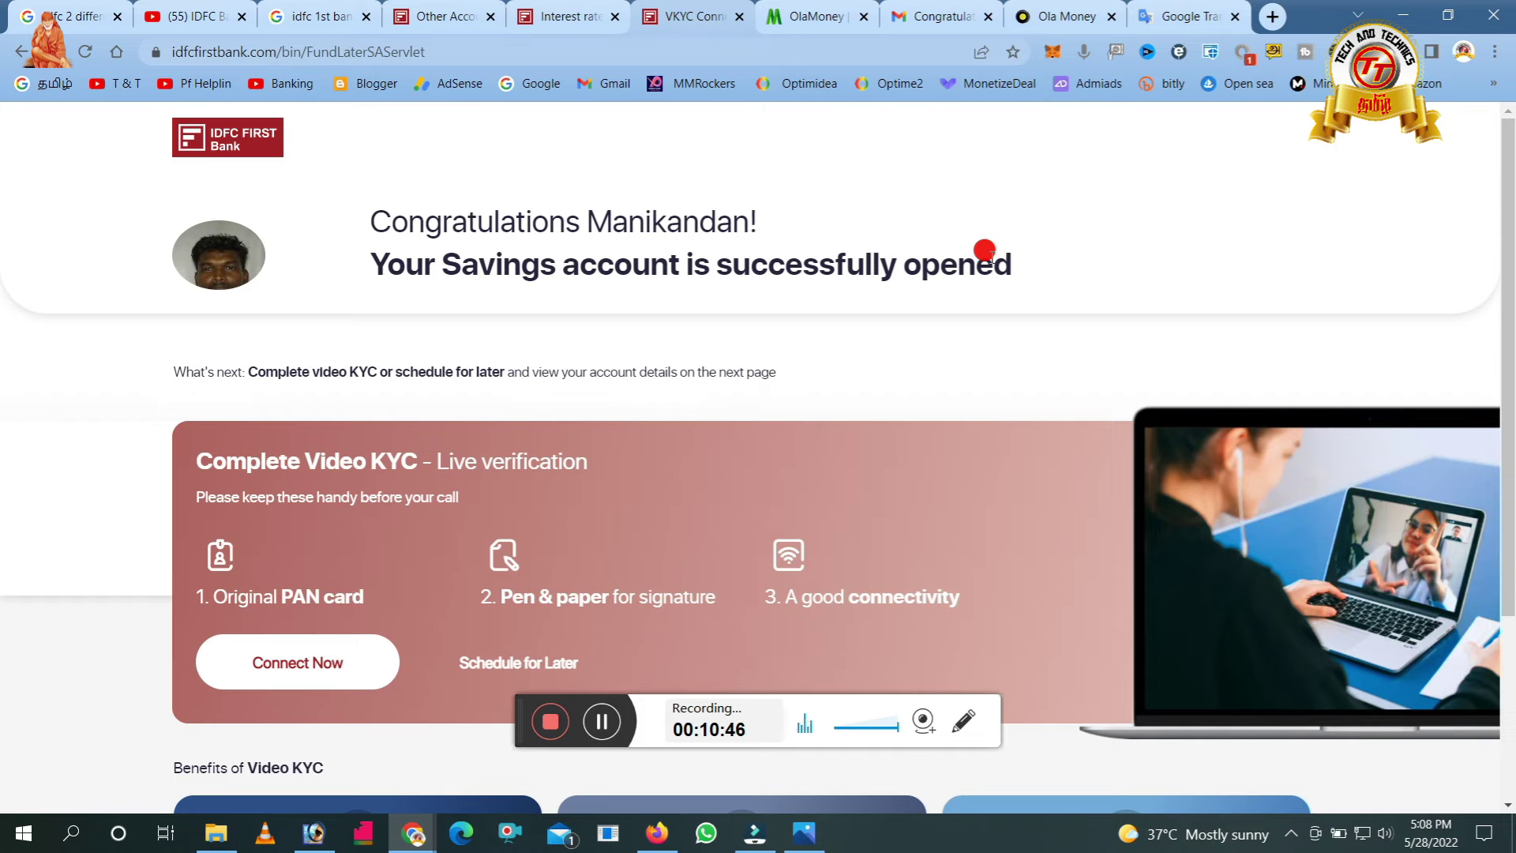
View the IDFC FIRST Bank welcome email, and from the account-opened page connect now for the Video KYC live verification.
click(939, 16)
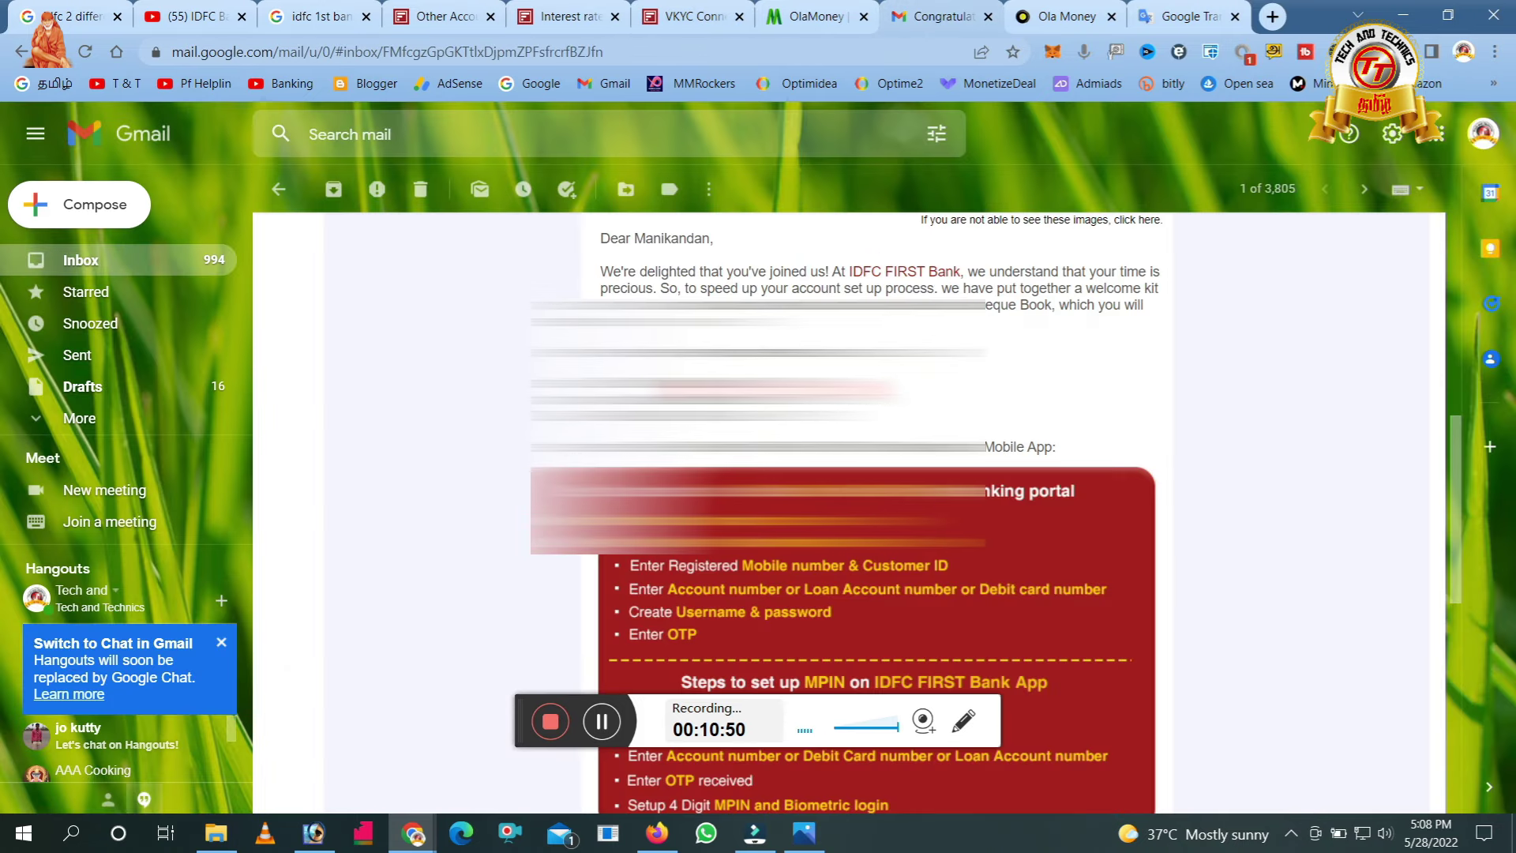
click(687, 16)
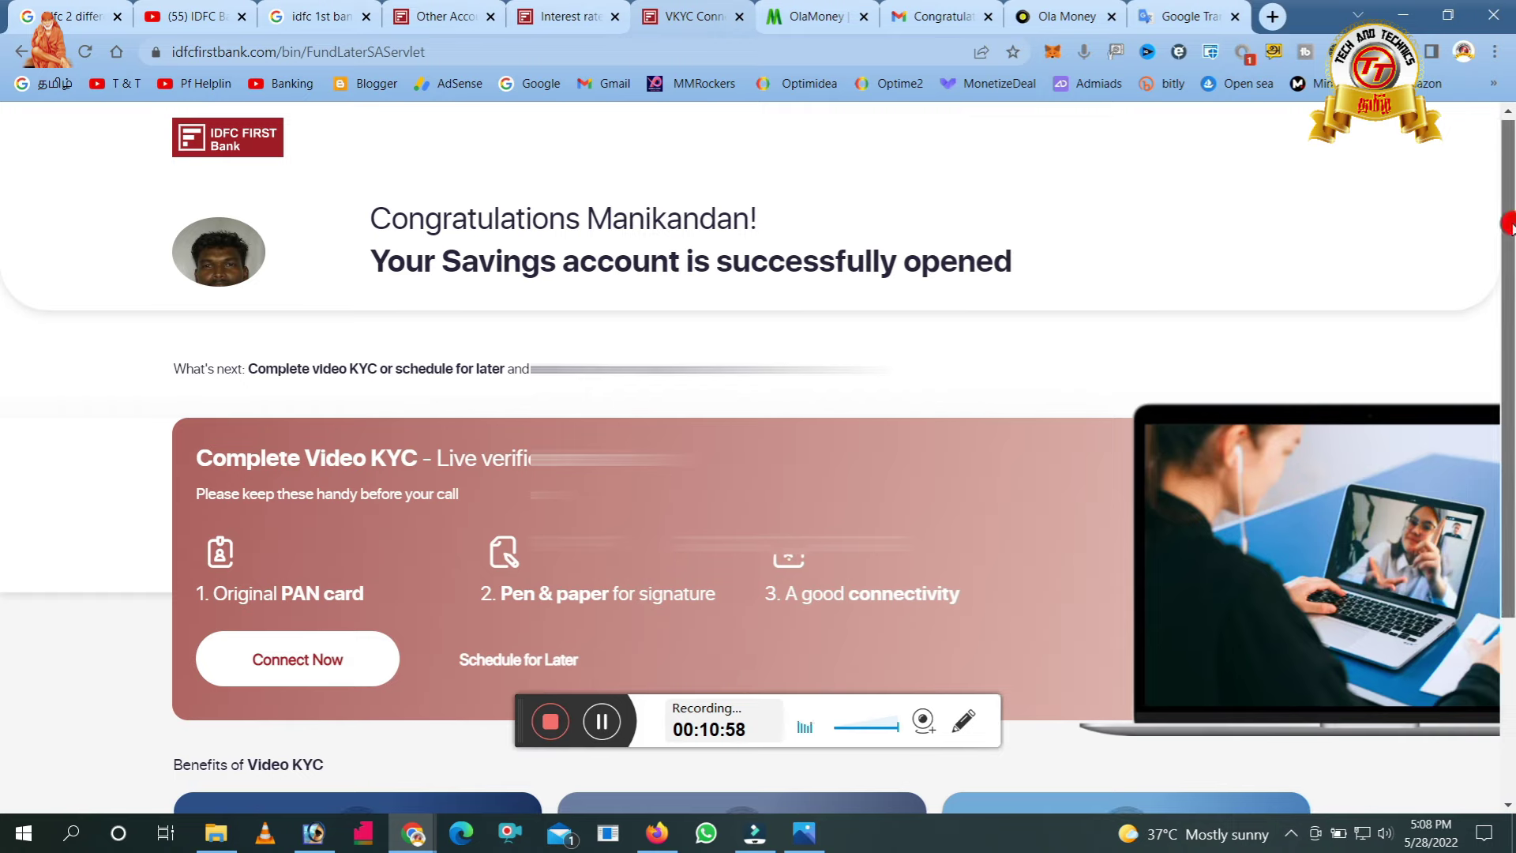
scroll(1509, 386, down, 5)
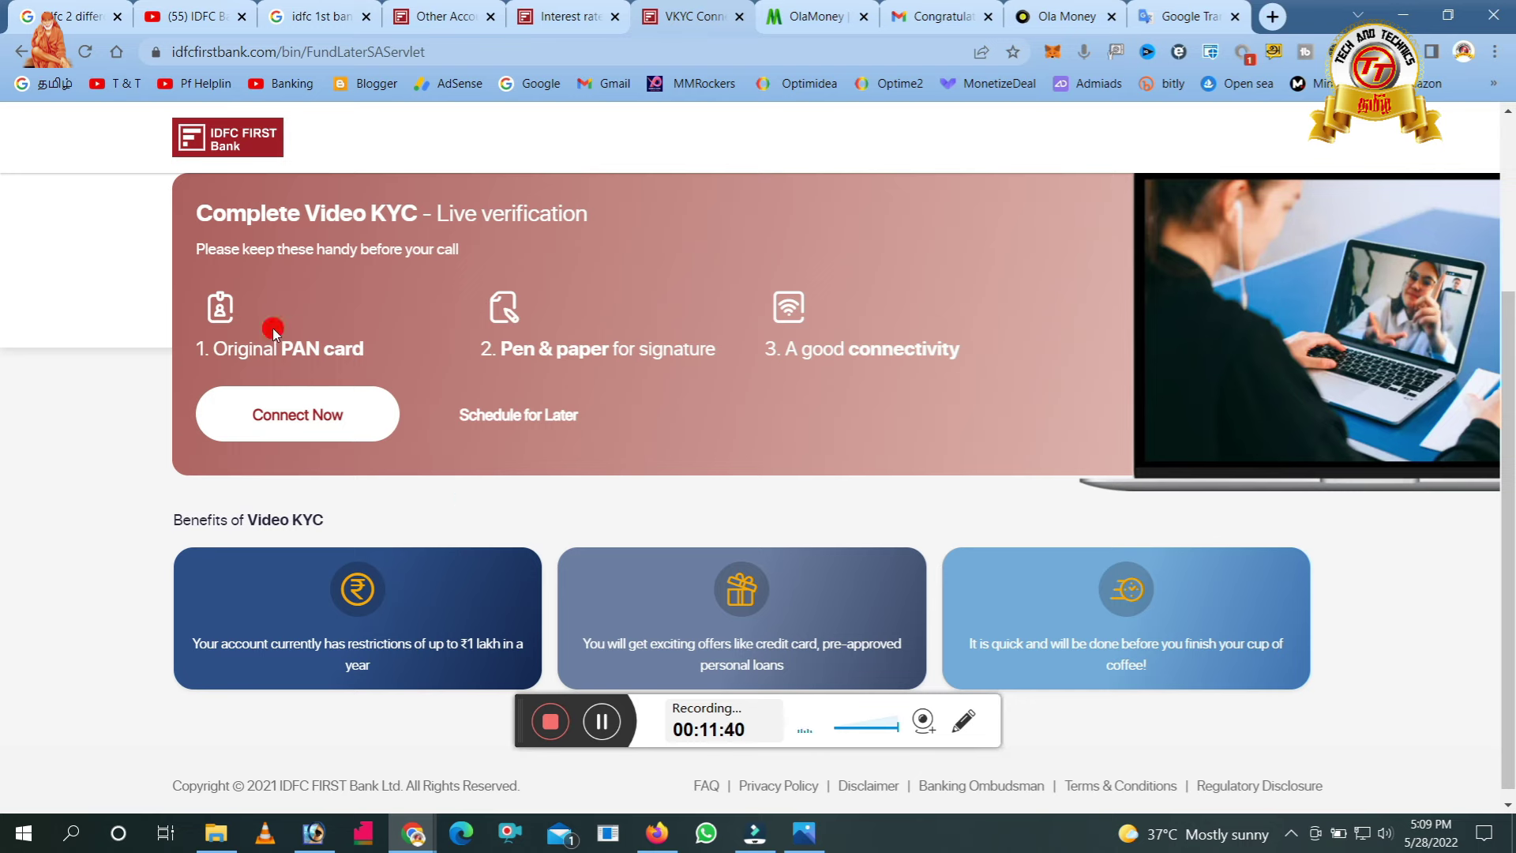
click(284, 432)
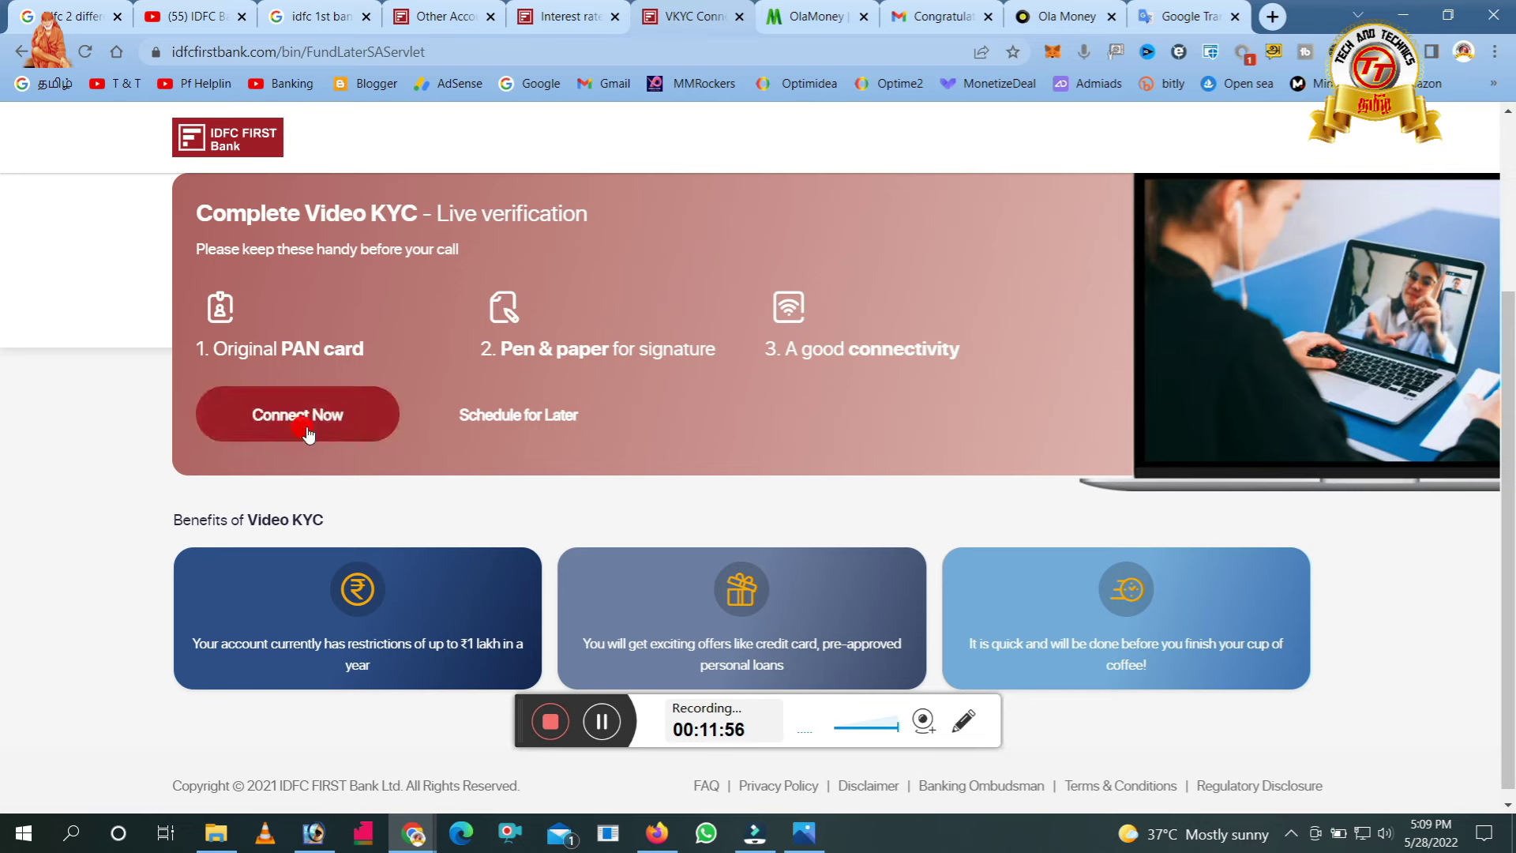